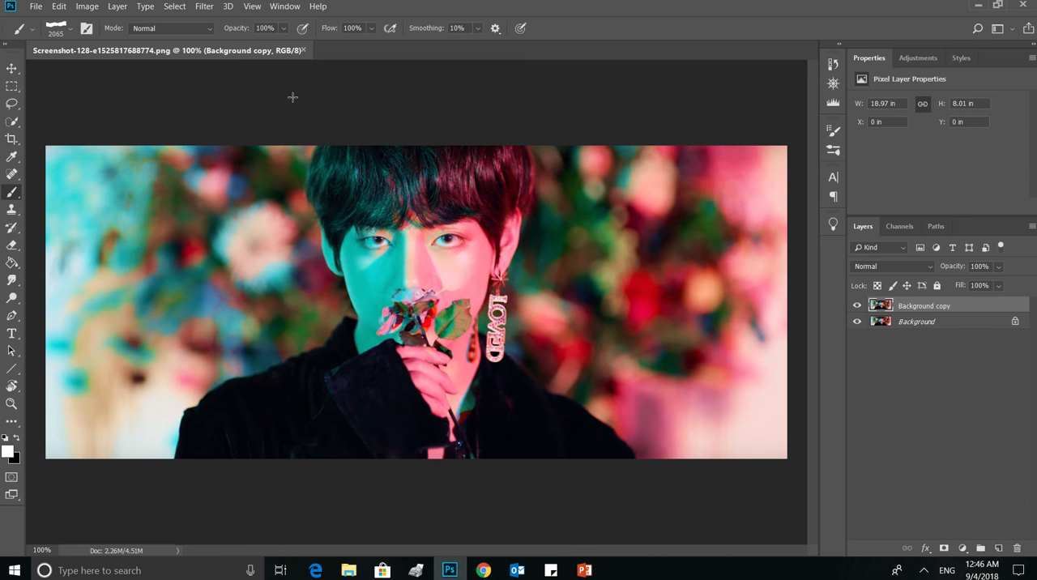
Add a layer mask to the Background copy layer and choose the 08.psd brush from Tom Paper Brushes
click(944, 549)
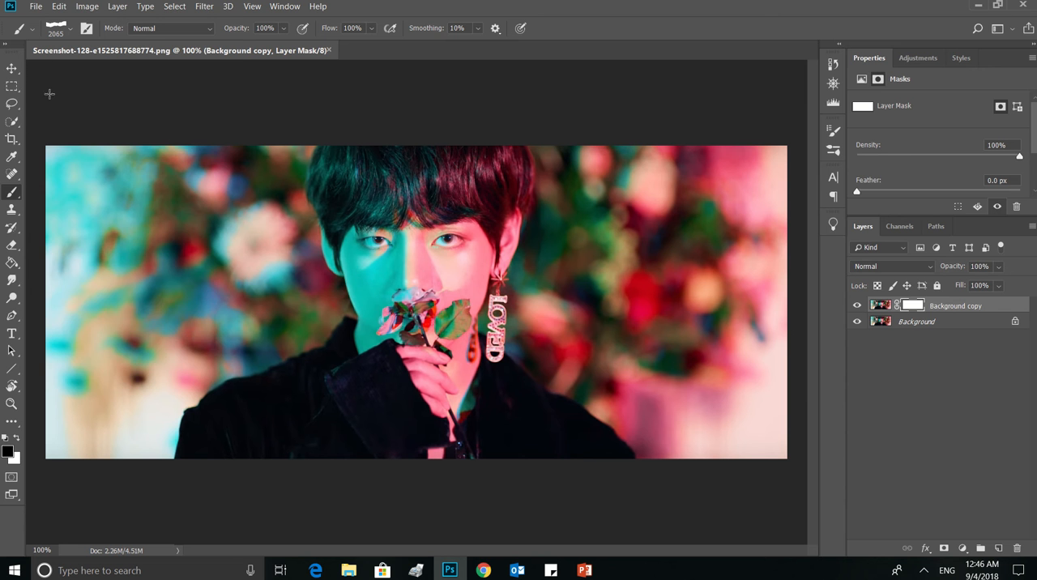
click(71, 28)
scroll(87, 174, up, 5)
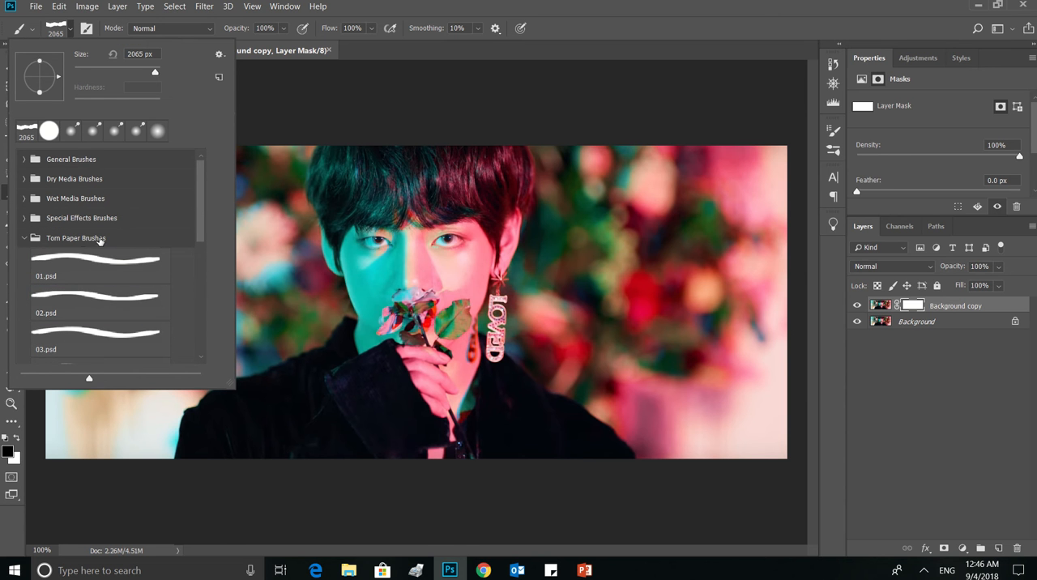
scroll(144, 246, down, 1)
scroll(144, 245, down, 3)
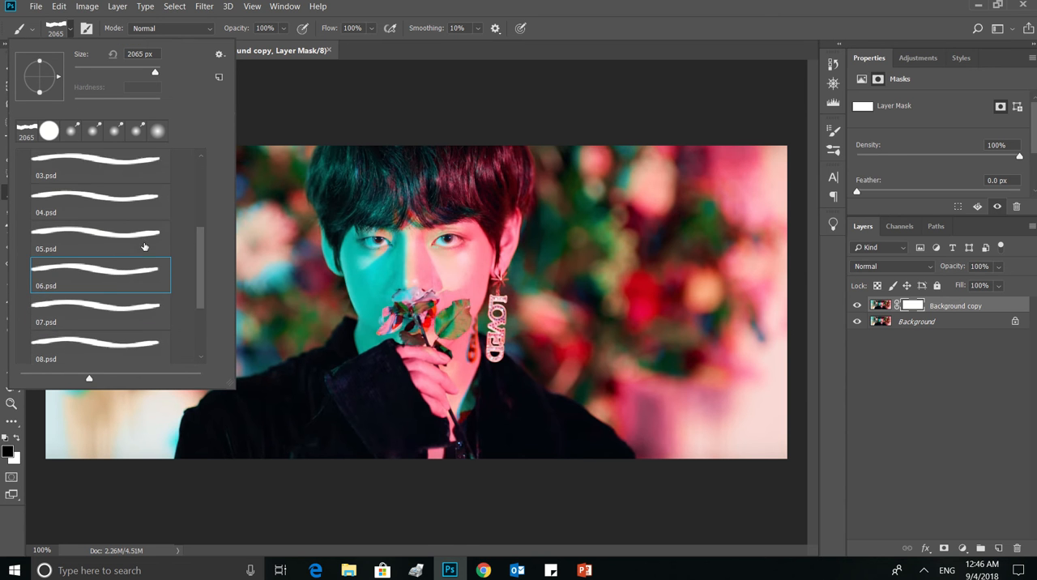
click(134, 290)
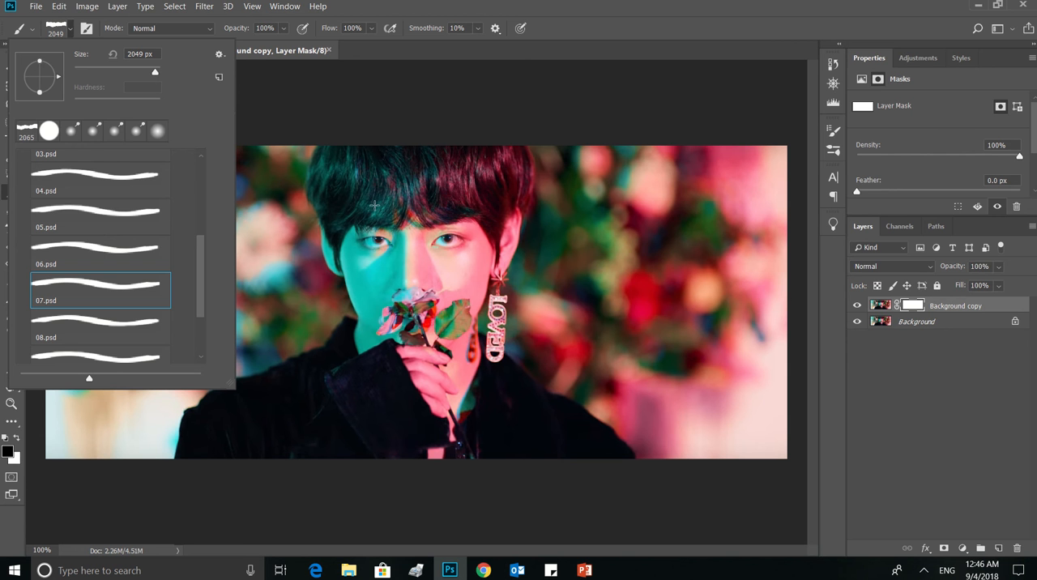
click(611, 23)
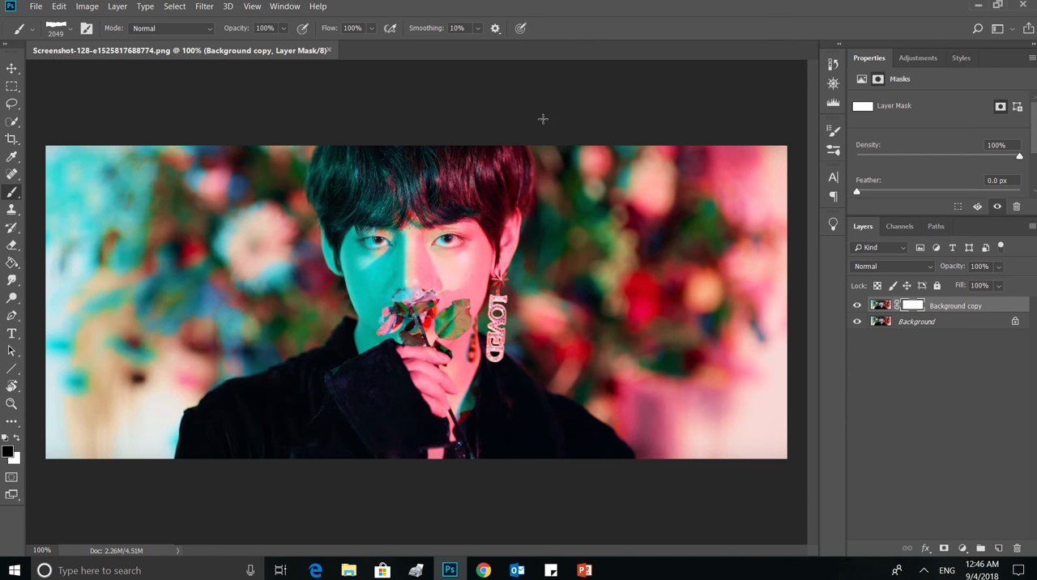
click(71, 29)
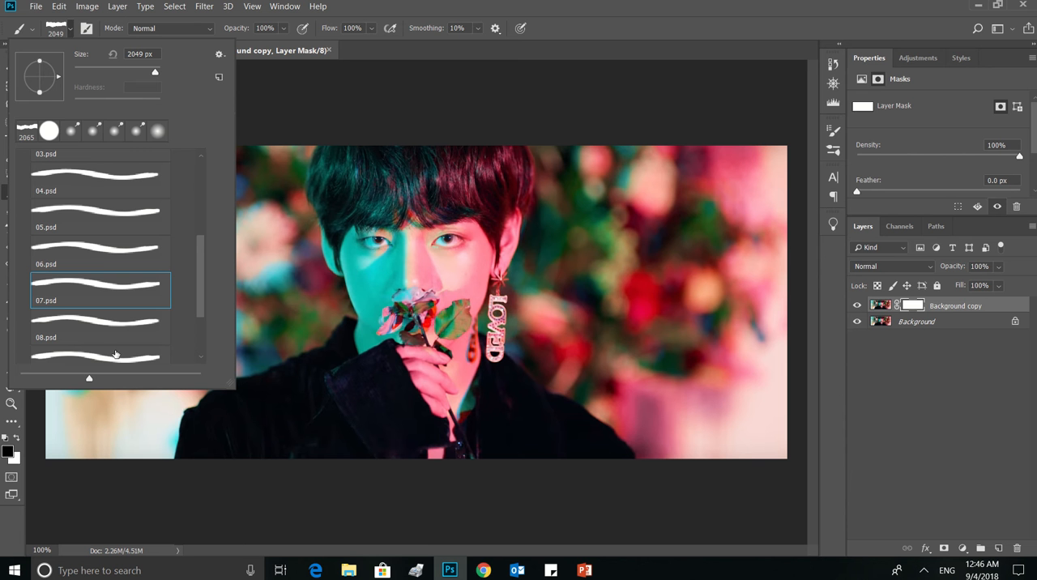
click(118, 324)
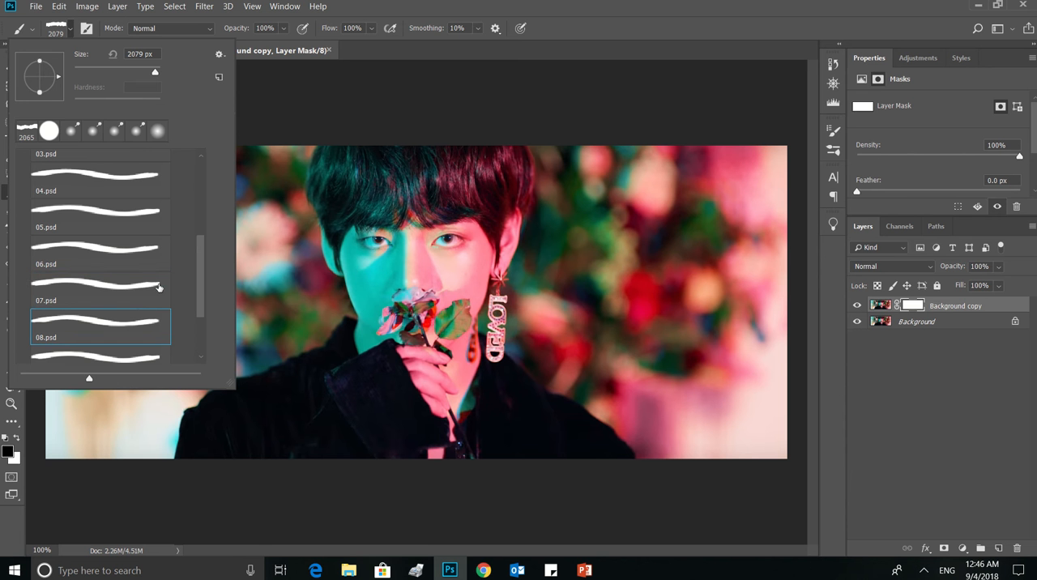
click(280, 38)
Hide the Background layer and test the torn-paper brush on the layer mask, undoing each test stamp
click(461, 267)
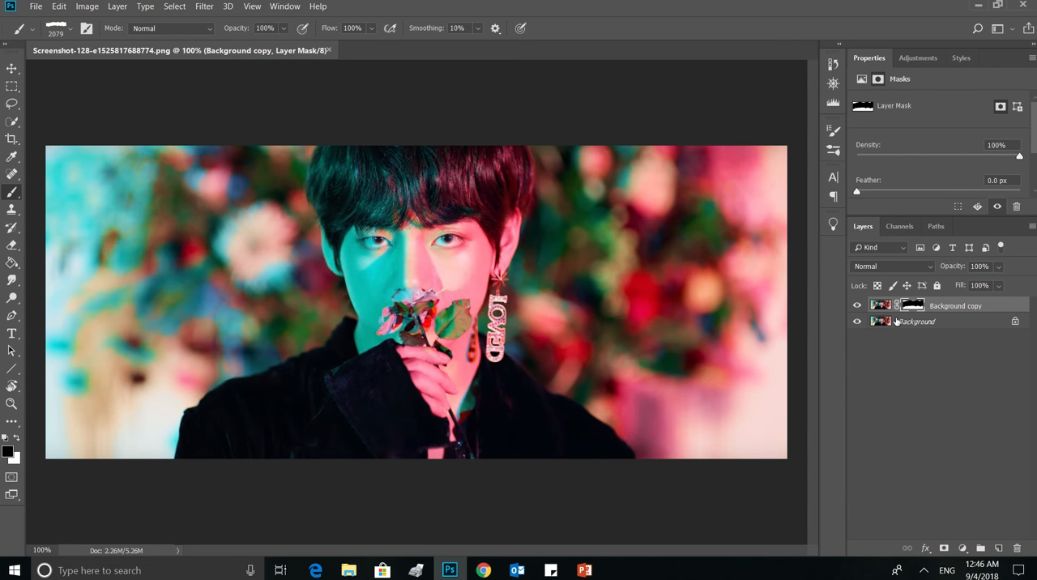
click(859, 321)
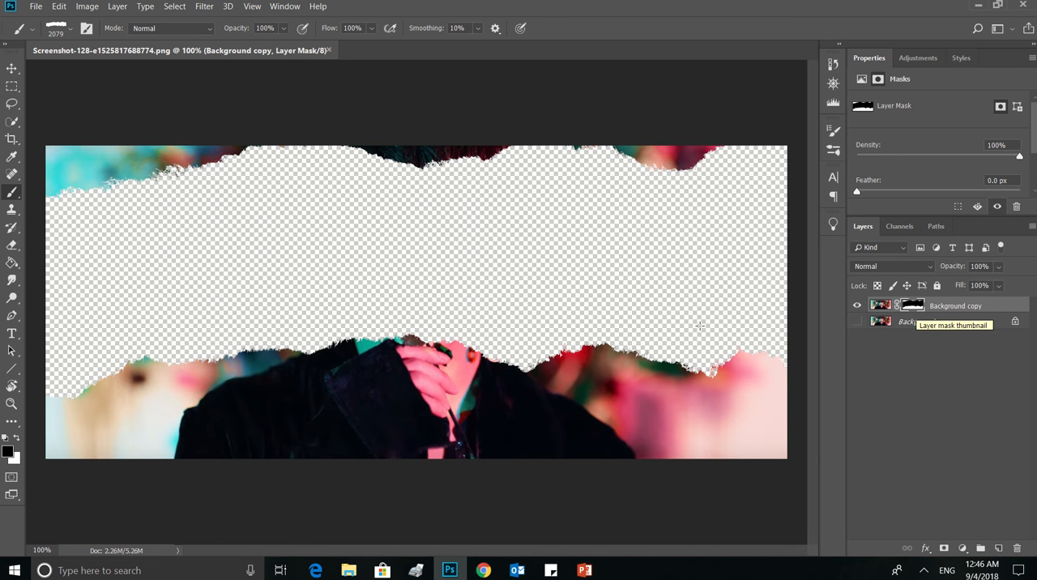
key(ctrl+BackSpace)
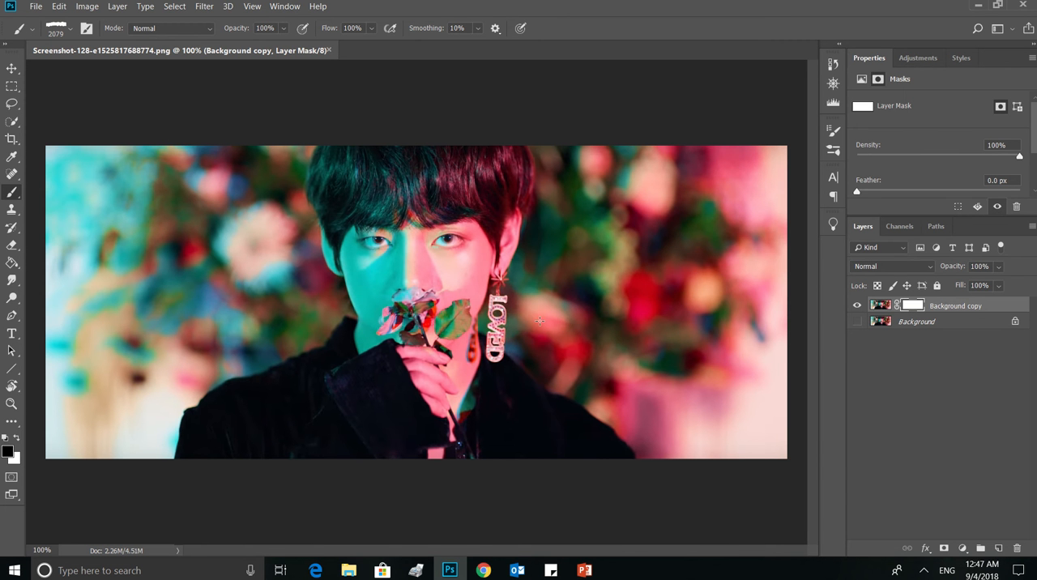
key(ctrl+z)
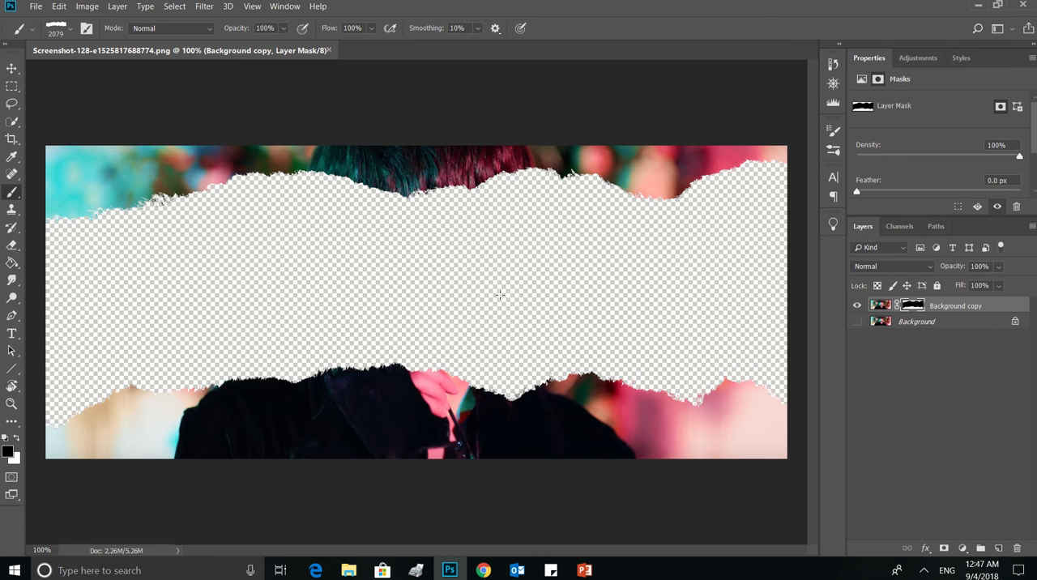
key(ctrl+z)
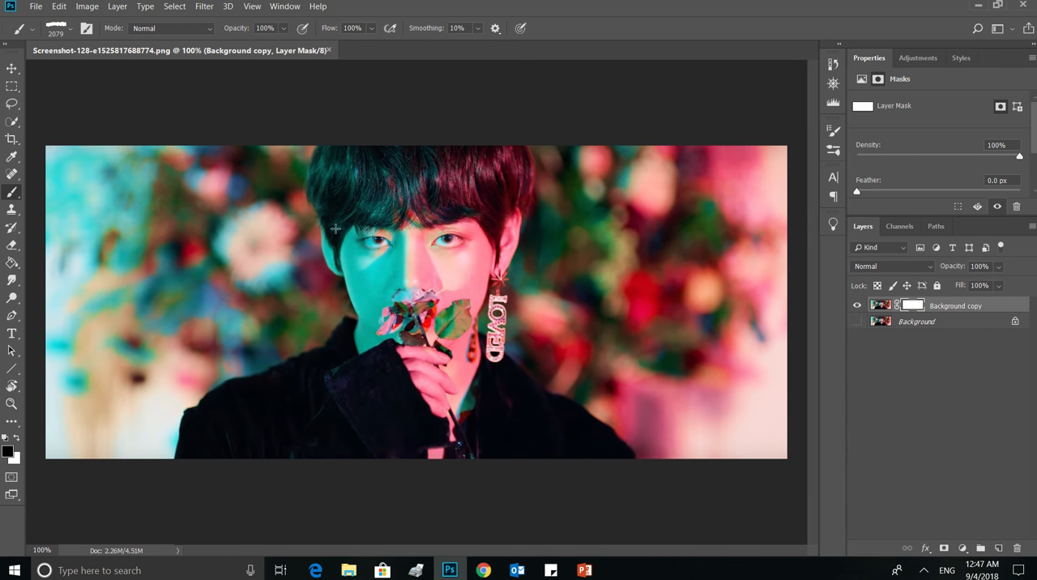
Set the torn-paper brush size to 1250 px and increase its brush tip spacing
click(834, 150)
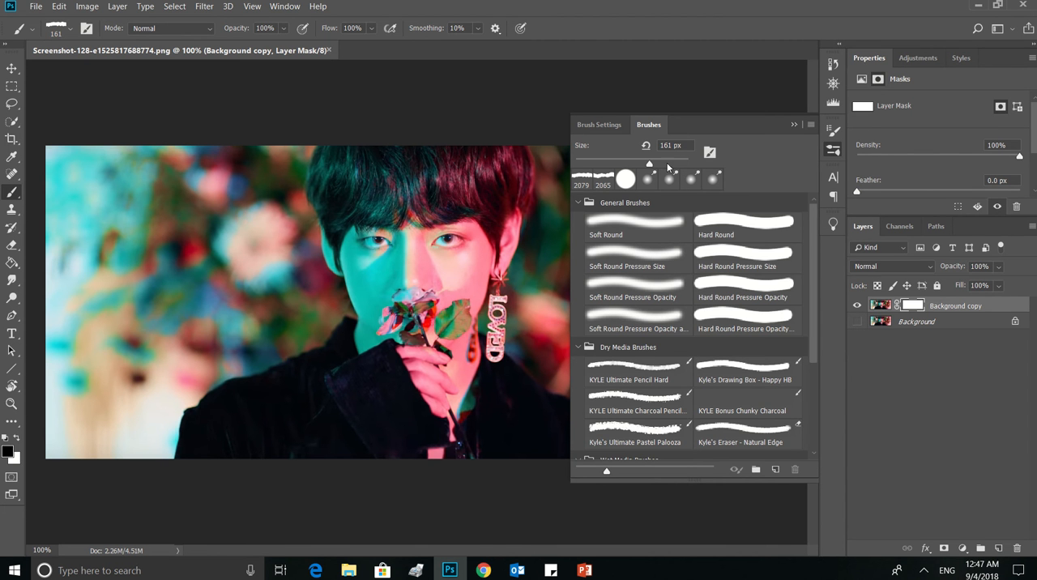
drag(666, 161, 676, 163)
drag(682, 164, 679, 165)
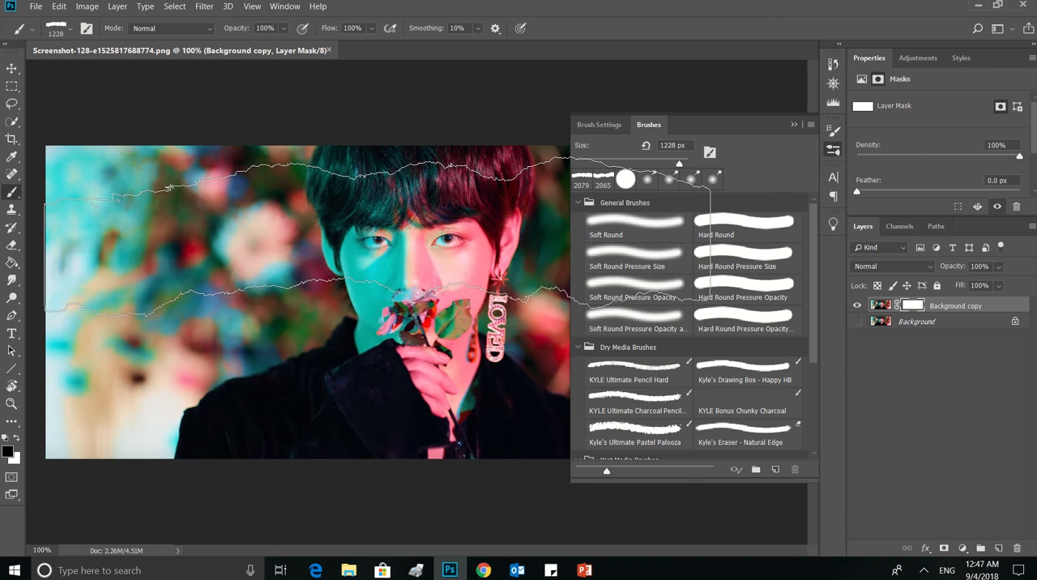
click(598, 128)
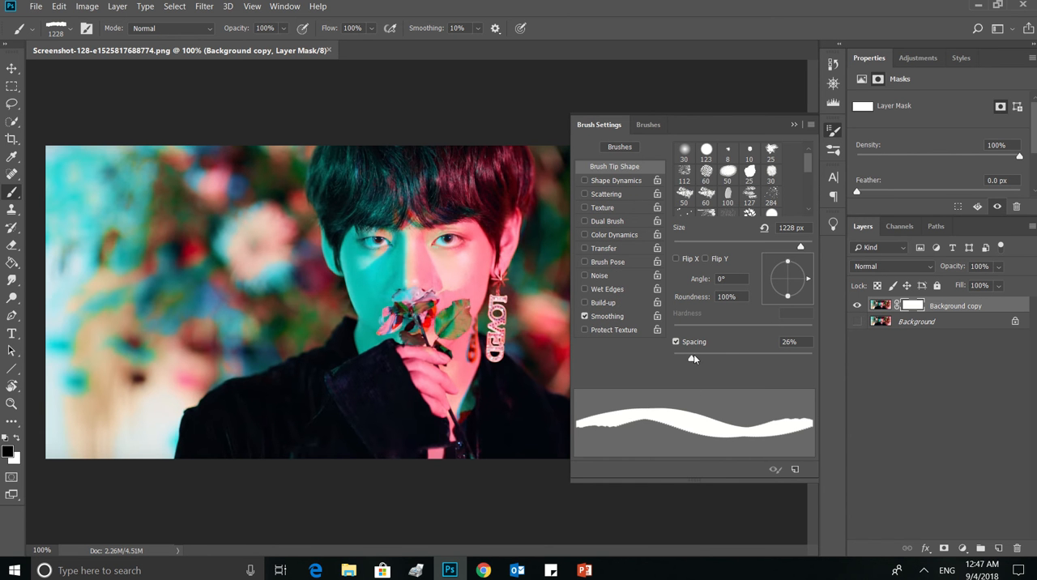
drag(693, 354, 711, 358)
click(615, 180)
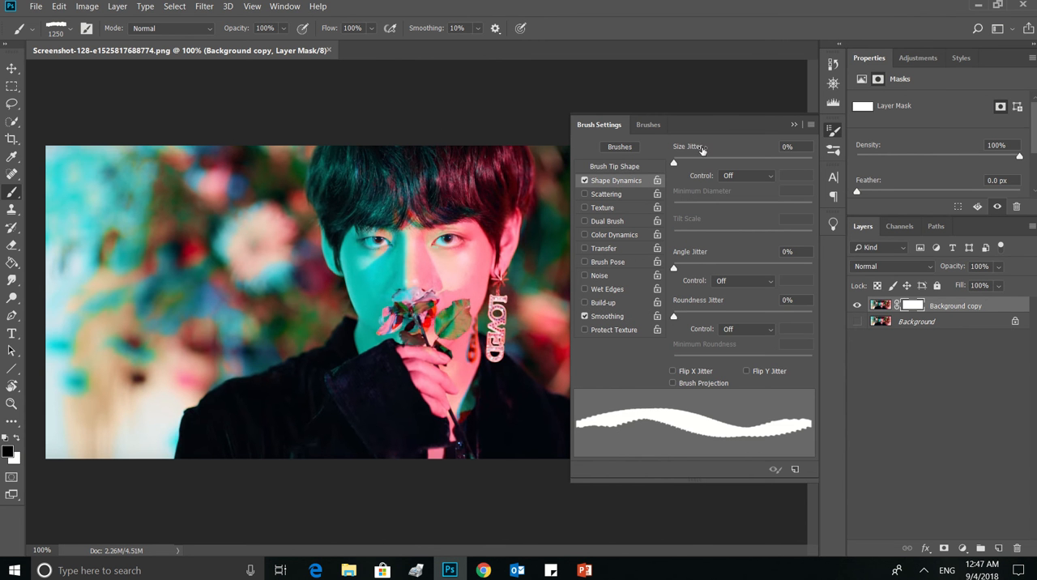
click(584, 181)
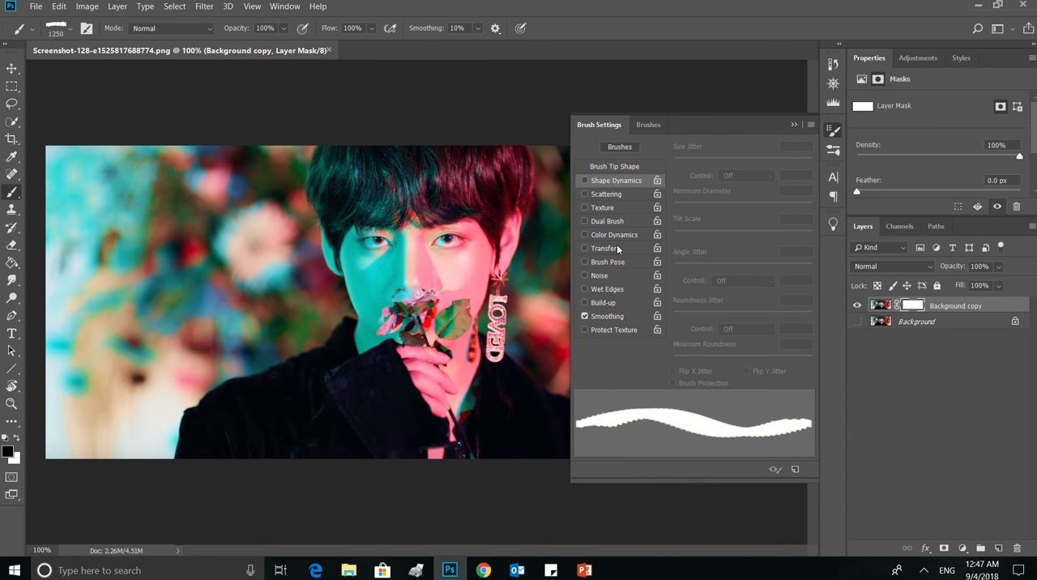
click(615, 223)
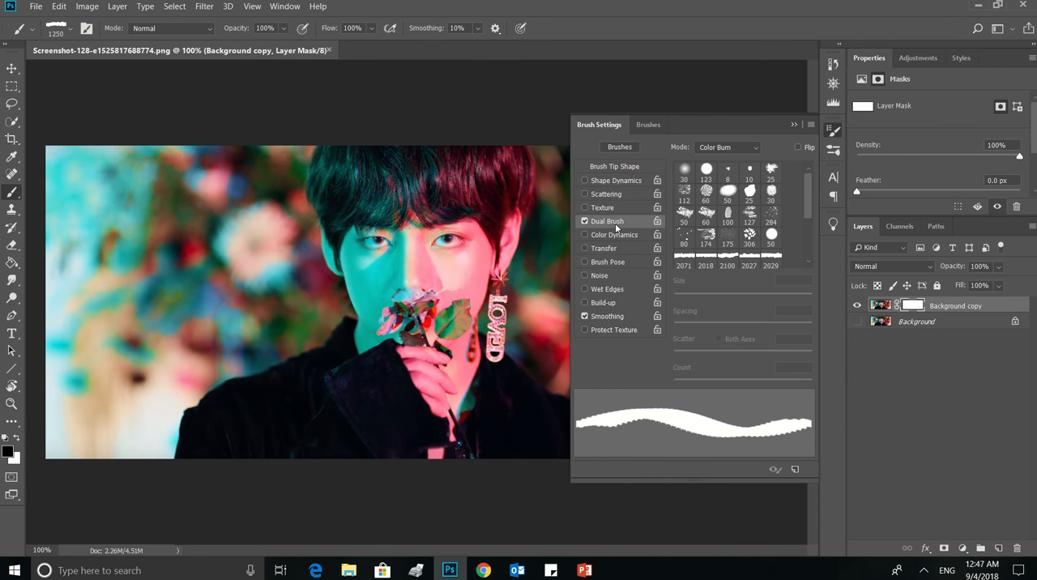
click(610, 207)
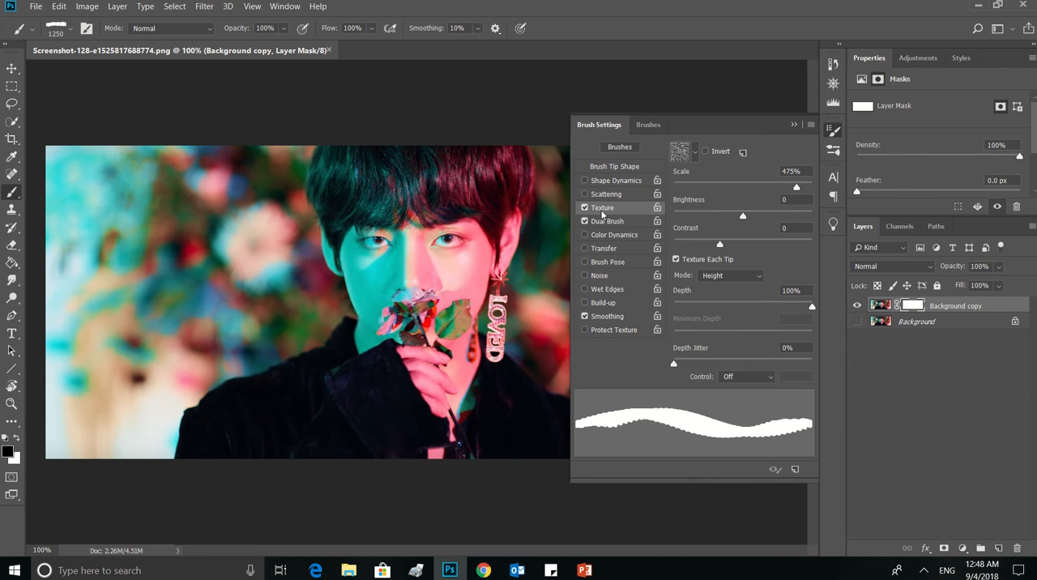
click(585, 221)
click(584, 207)
Stamp the torn-paper brush in black on the Background copy mask, hiding a band over the eyes that reaches both side edges
click(831, 143)
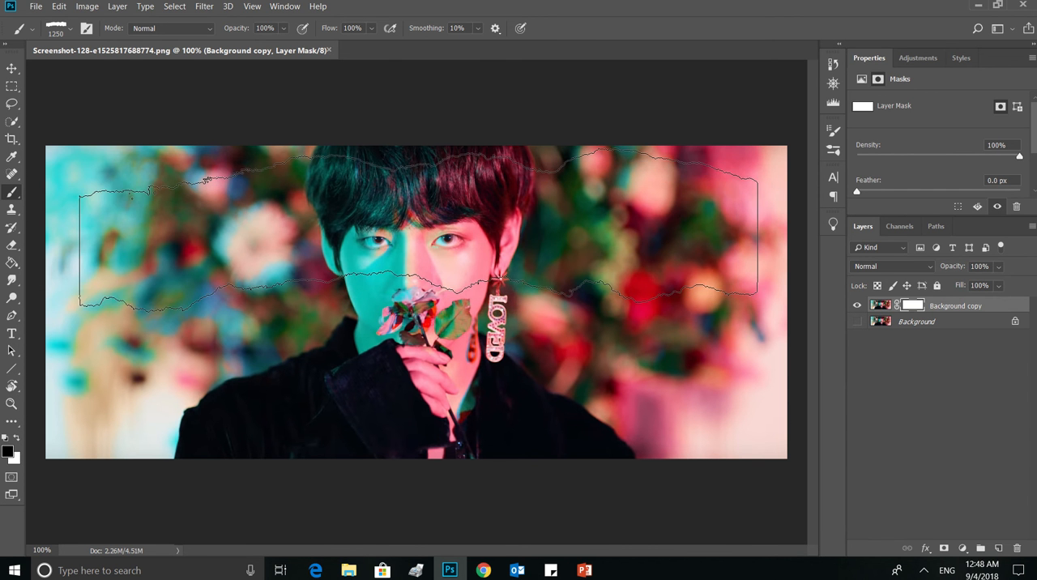
click(420, 228)
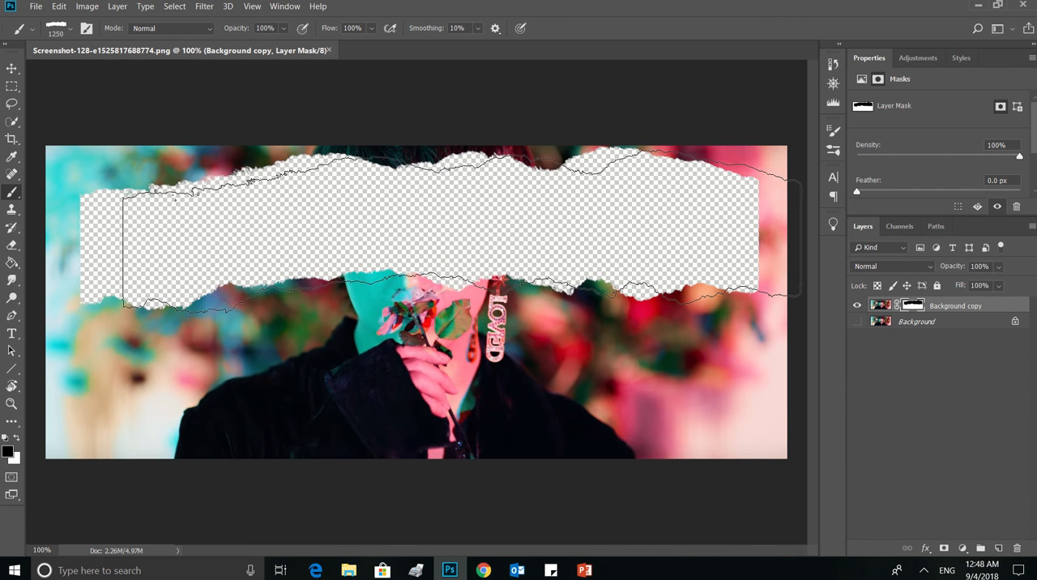
click(462, 229)
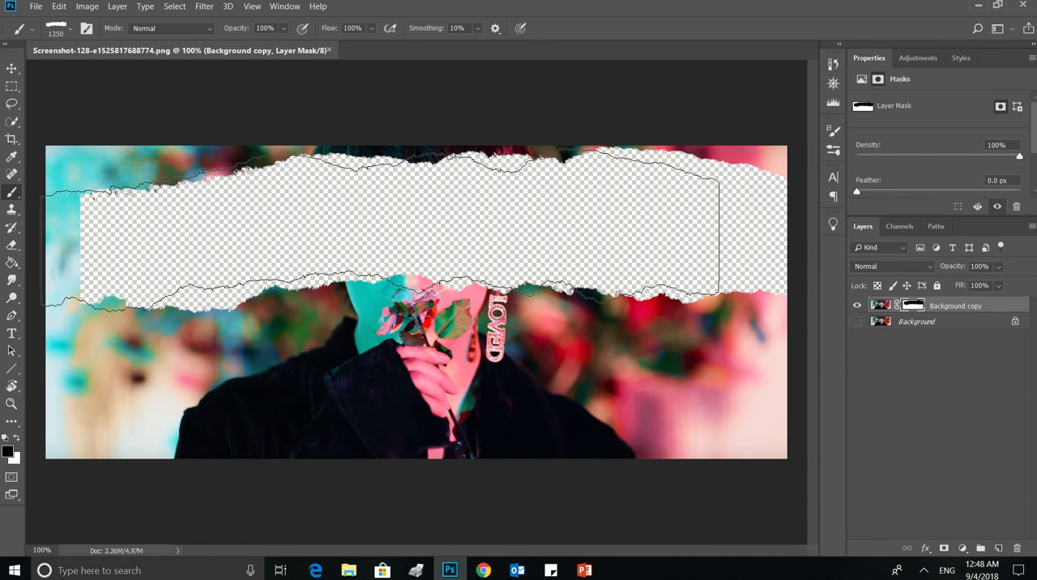
click(384, 226)
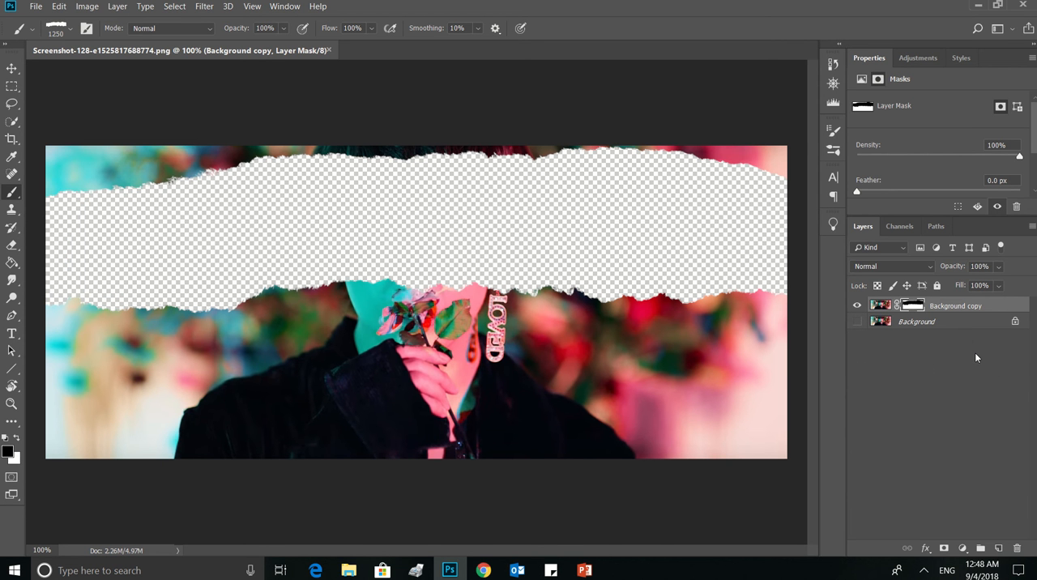
Duplicate the hidden Background layer and show the duplicate beneath the masked layer
click(919, 322)
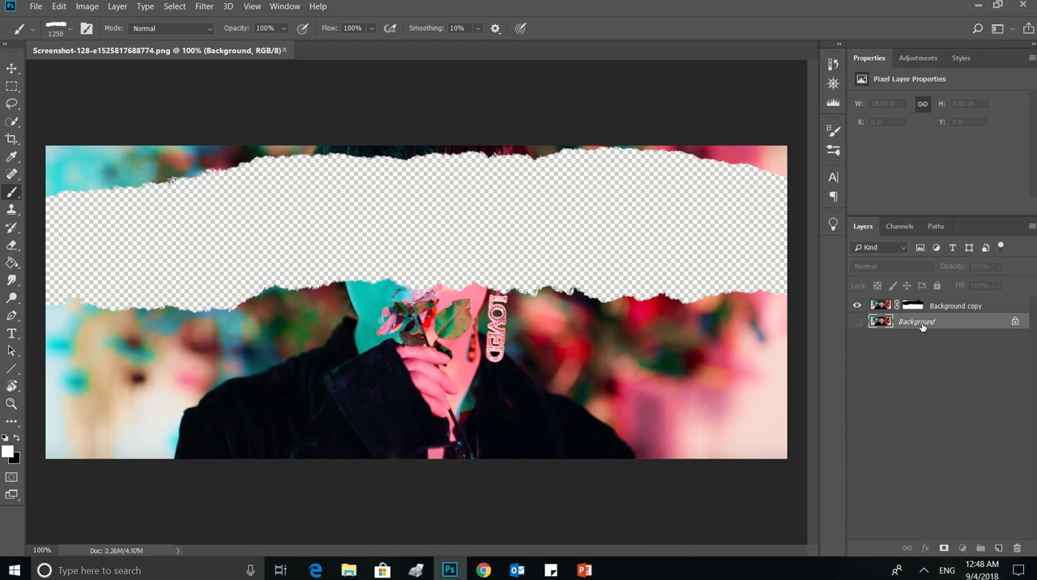
drag(920, 323, 999, 549)
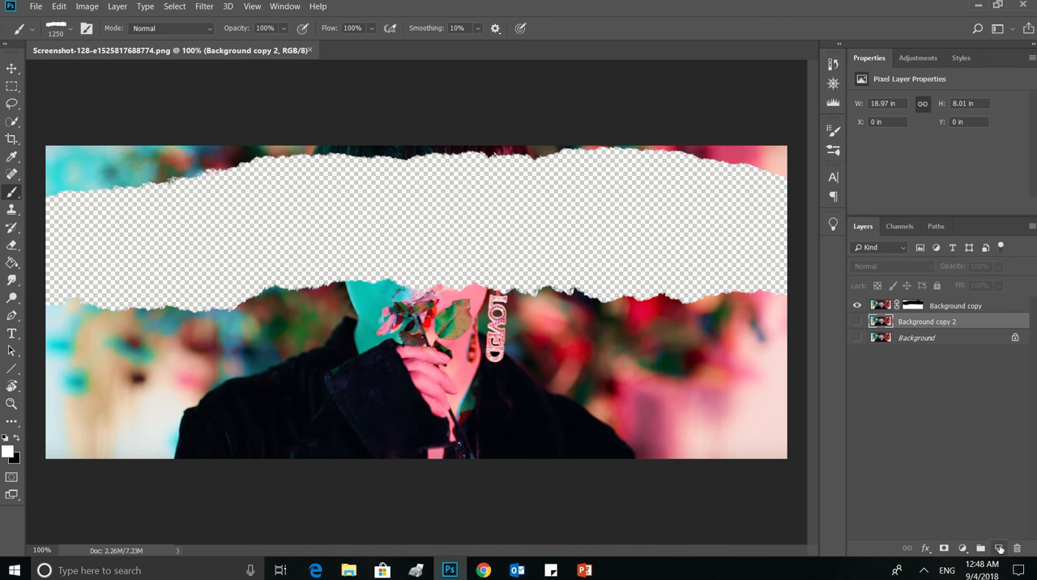
click(858, 322)
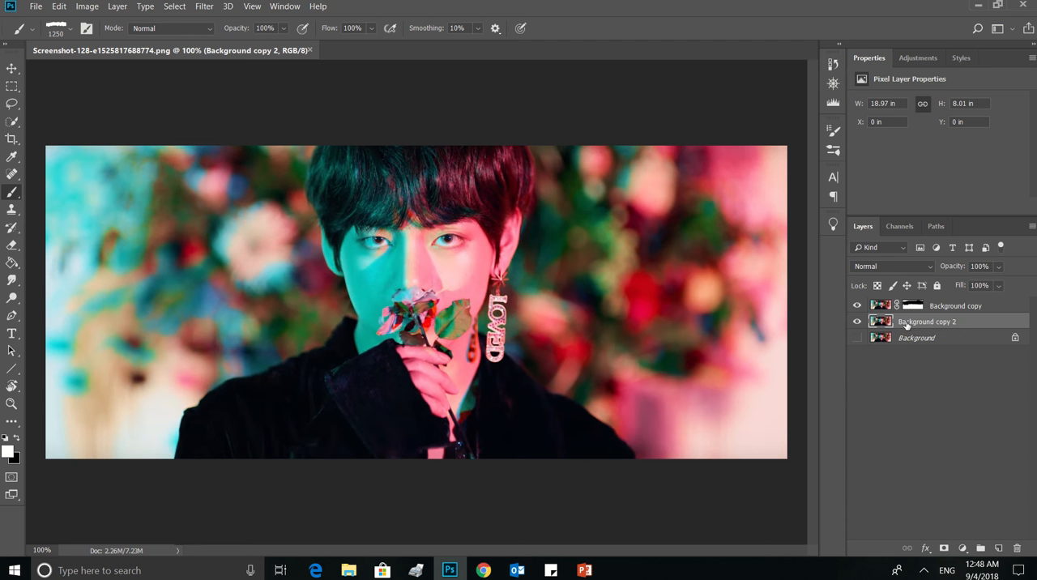
Add a Black & White adjustment above Background copy 2 with Reds -4, Yellows 63, Greens 115, Cyans 52, Blues -40 and Magentas 31
click(962, 547)
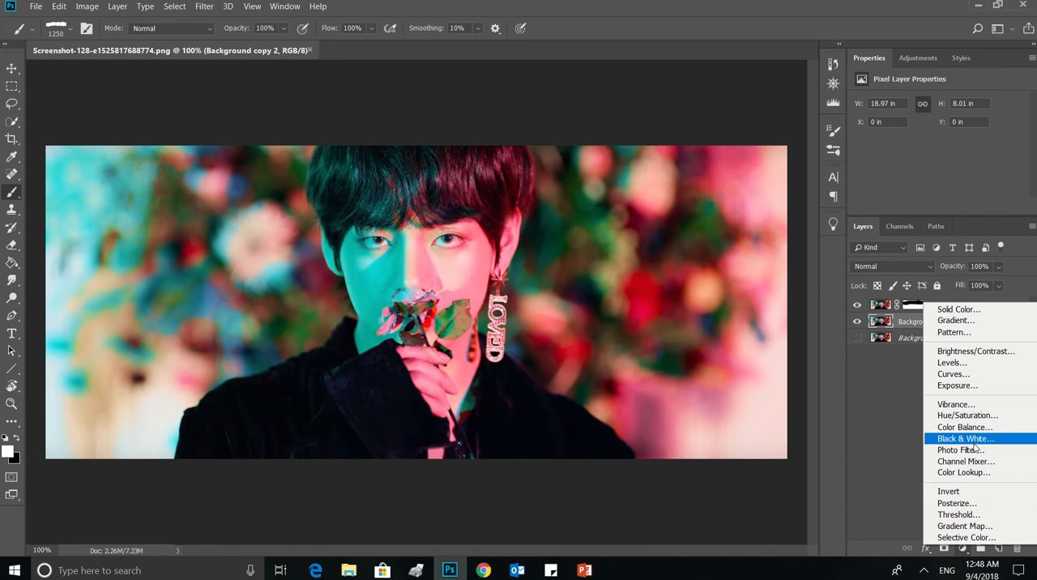
click(968, 439)
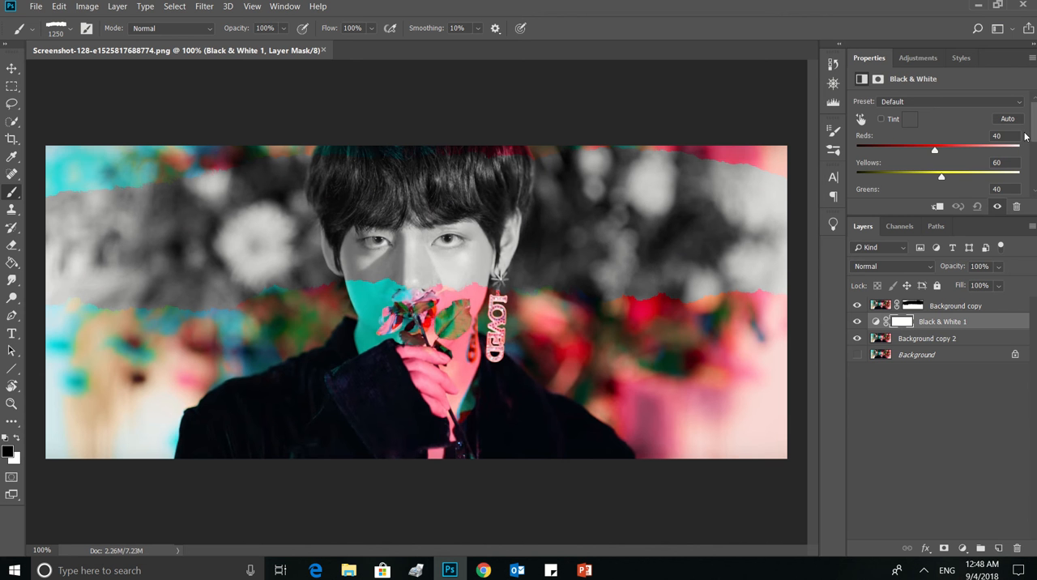
drag(1034, 130, 1034, 136)
drag(936, 136, 959, 186)
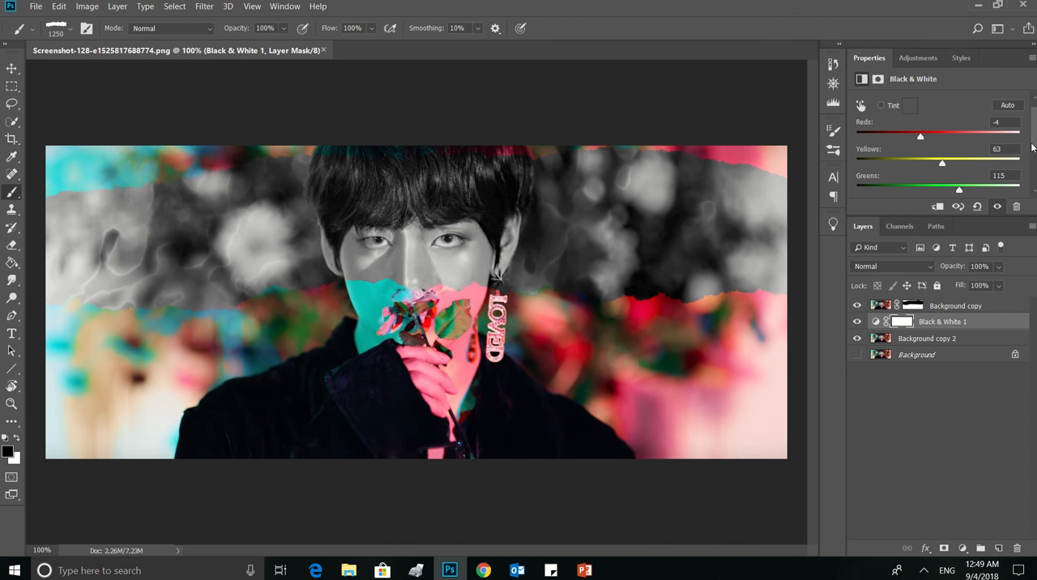
scroll(1033, 152, down, 1)
drag(1032, 152, 1032, 165)
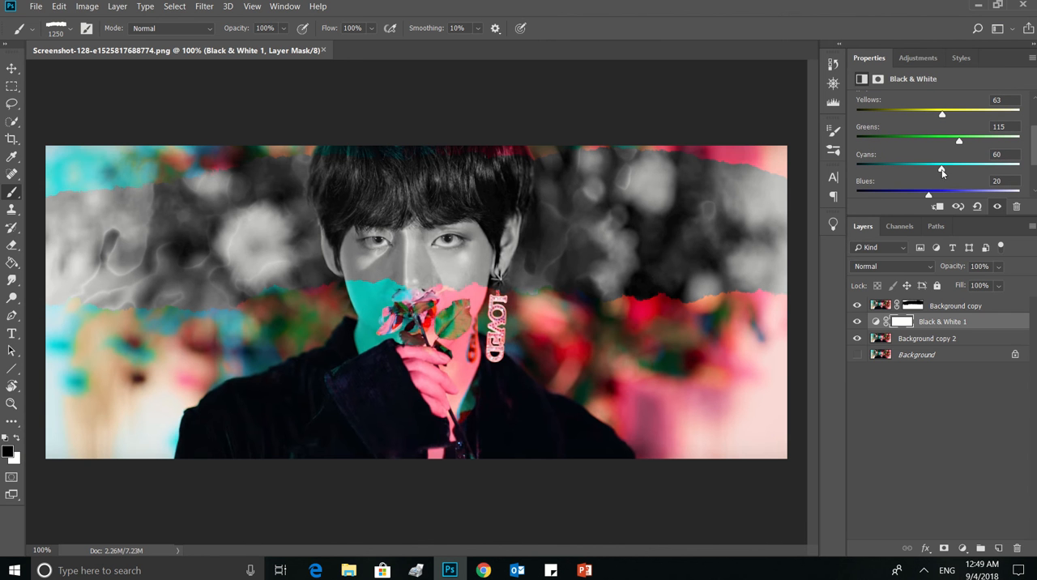
drag(940, 171, 909, 196)
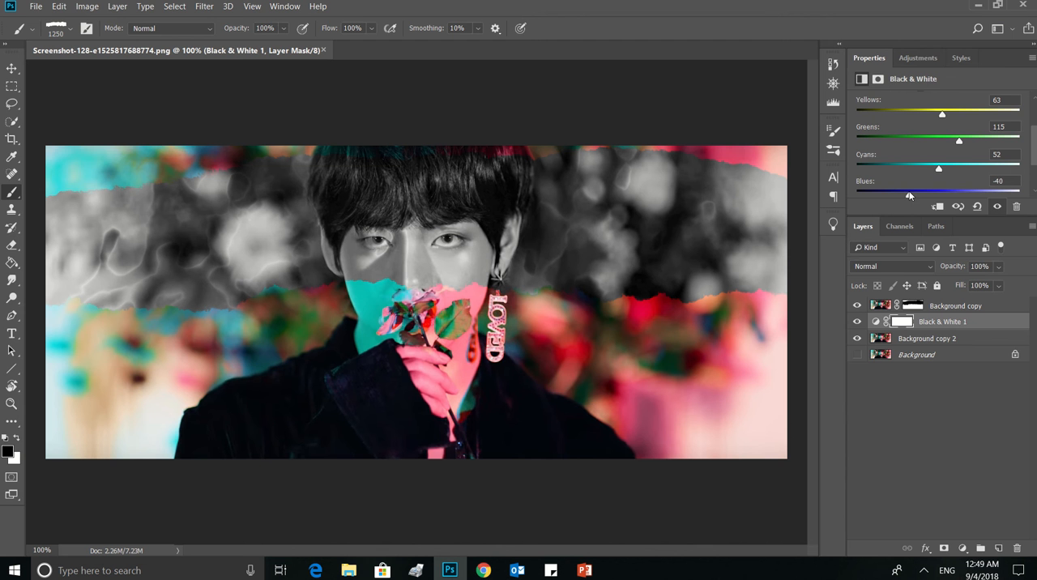
drag(1035, 165, 1035, 178)
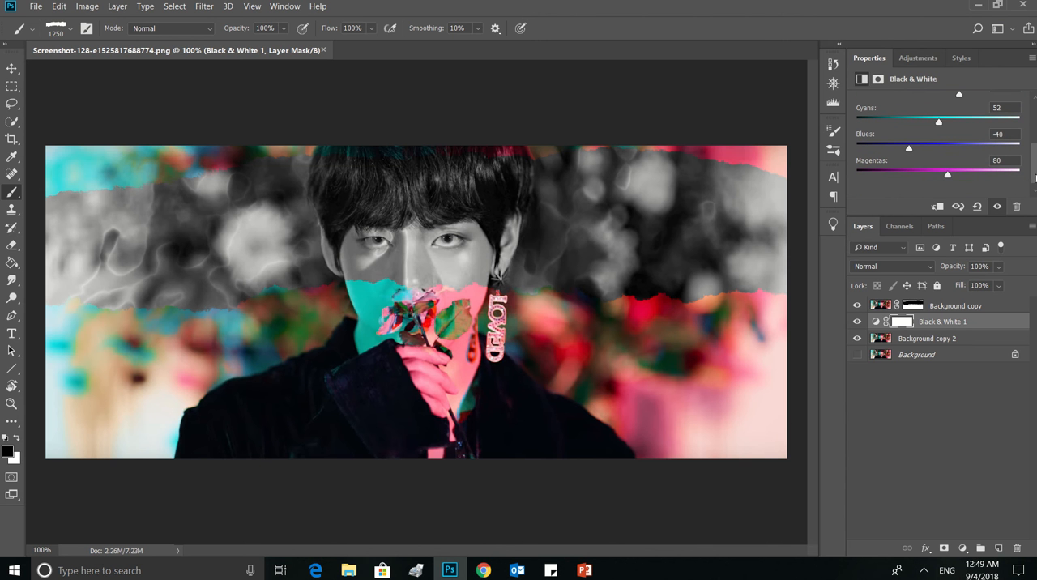
drag(947, 176, 933, 176)
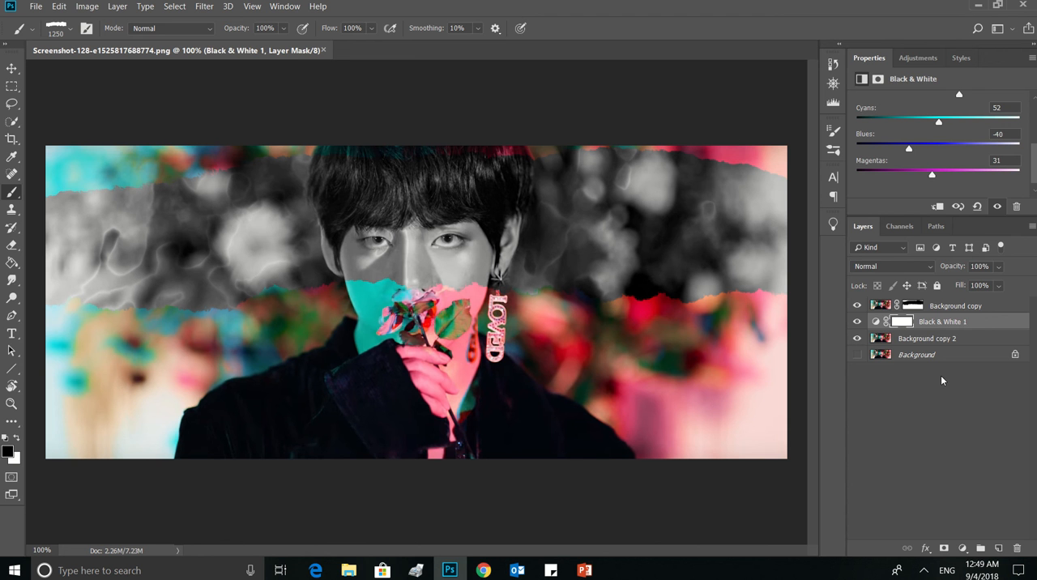
Create a new empty layer at the top of the layer stack
click(939, 455)
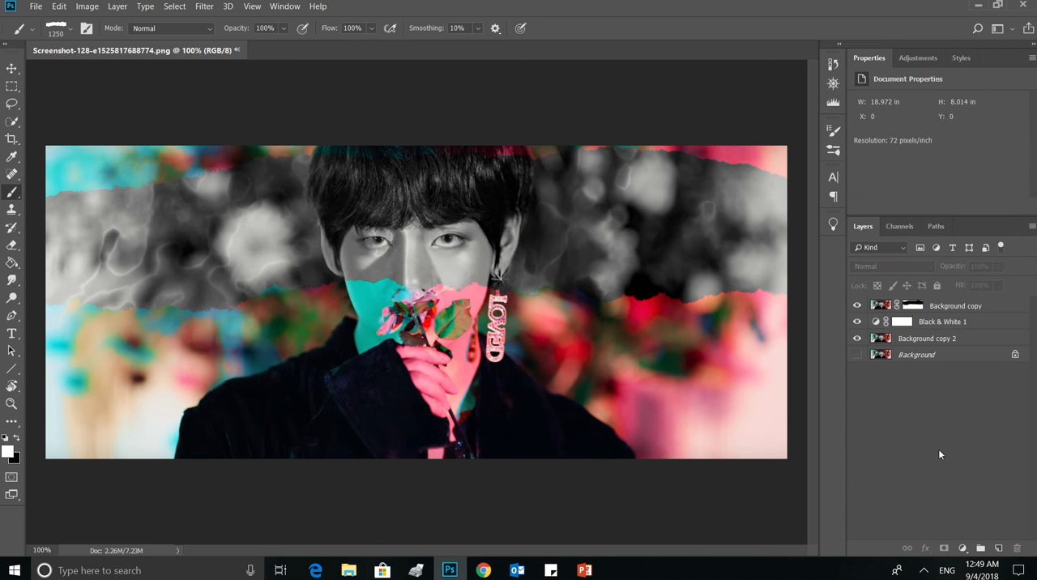
click(998, 549)
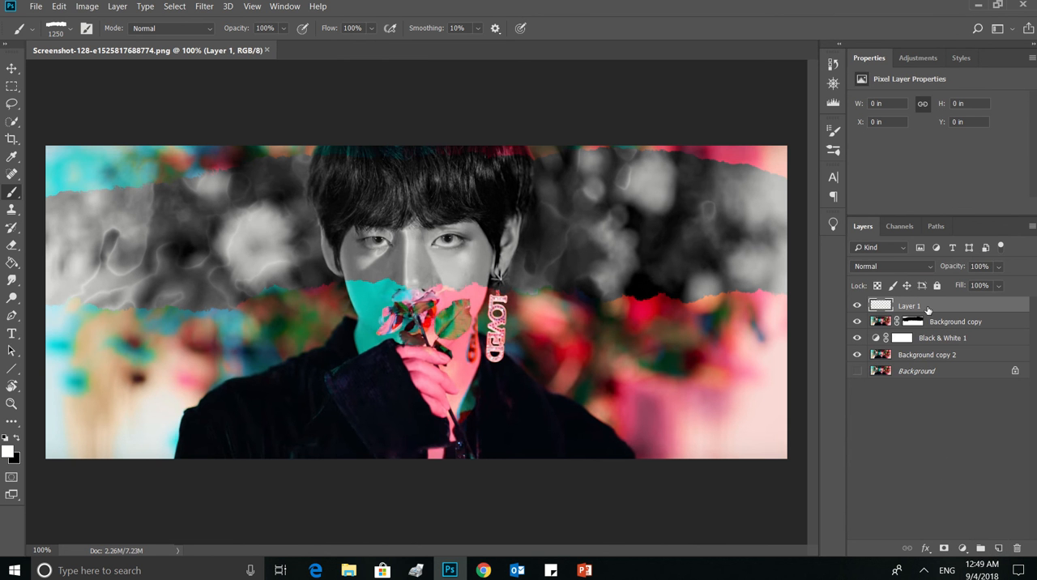
Move Layer 1 beneath Background copy and stamp white torn paper along the strip's lower edge and parts of its upper edge
drag(928, 311, 926, 326)
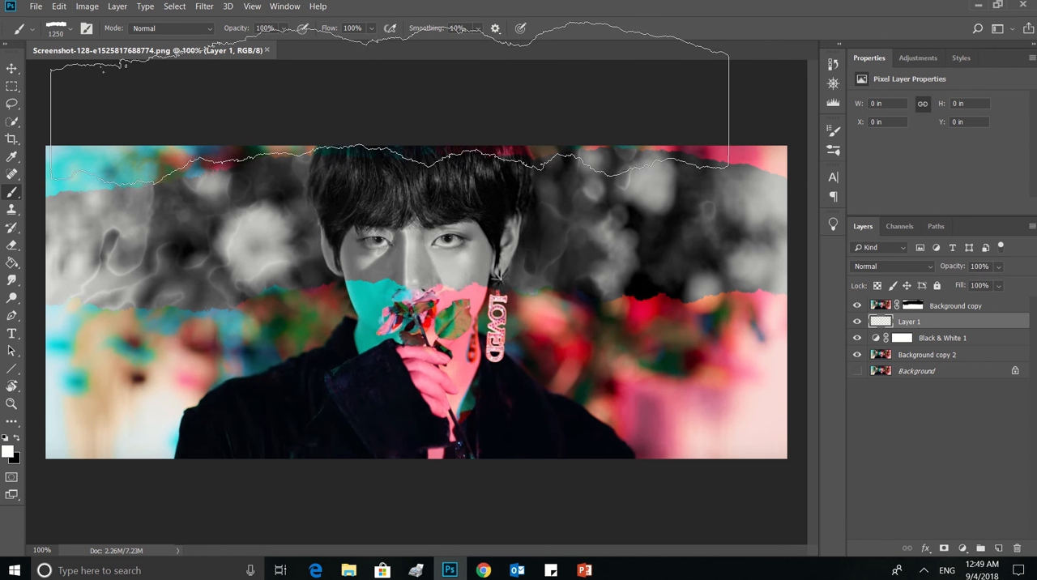
click(395, 105)
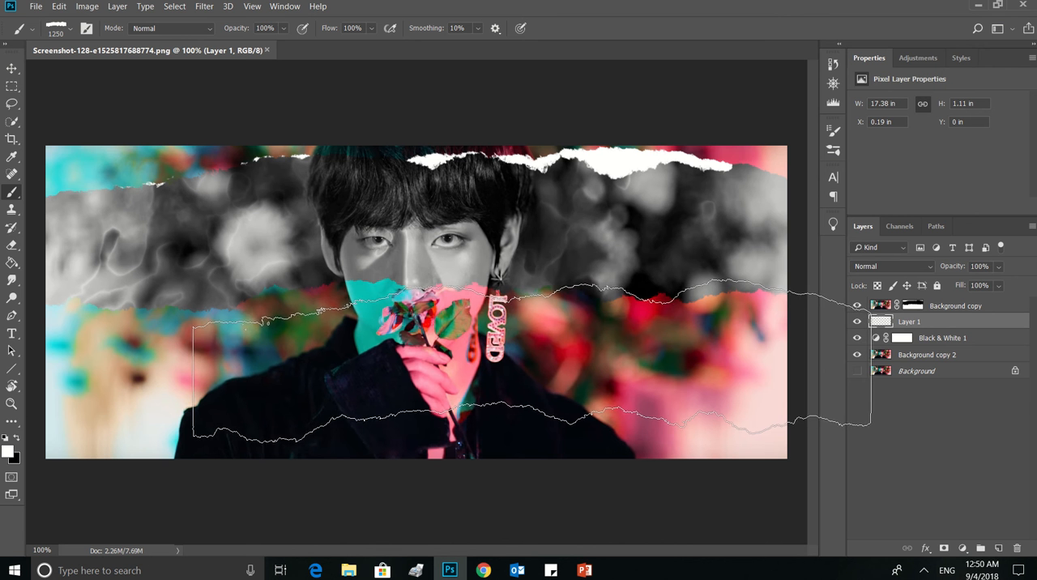
click(533, 364)
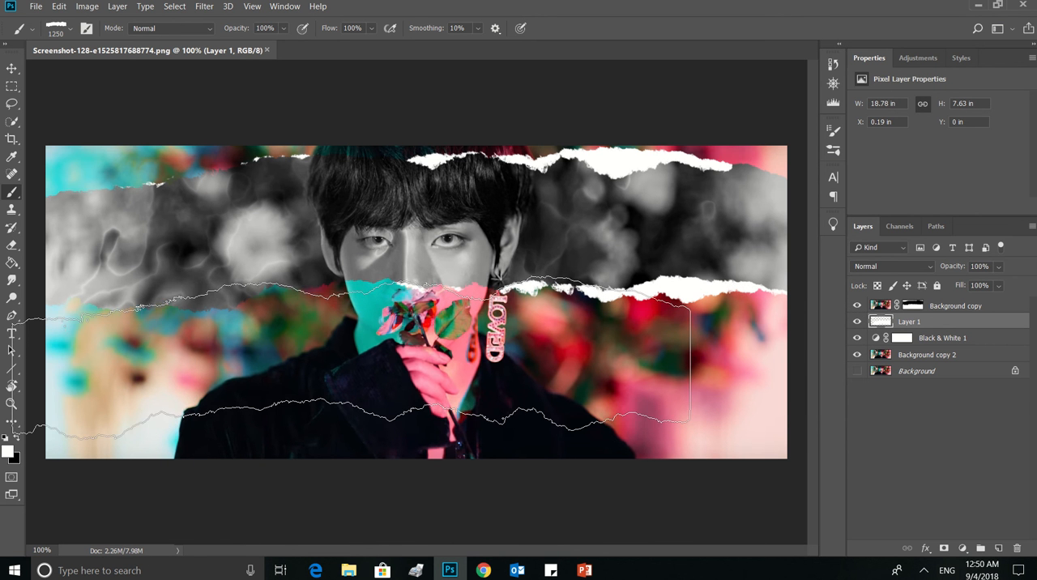
click(356, 363)
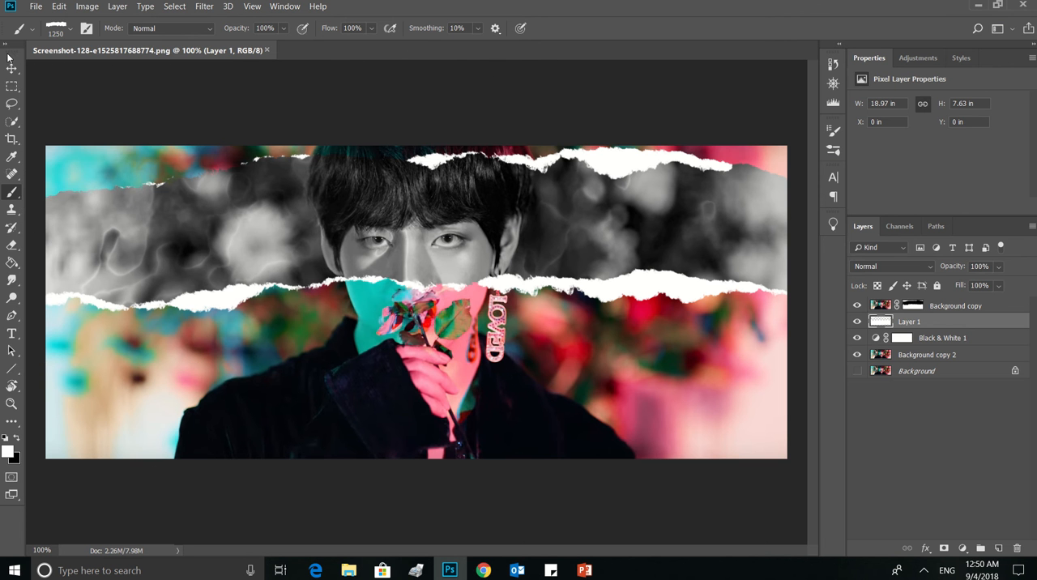
Switch to the torn-paper brush 06.psd
click(71, 30)
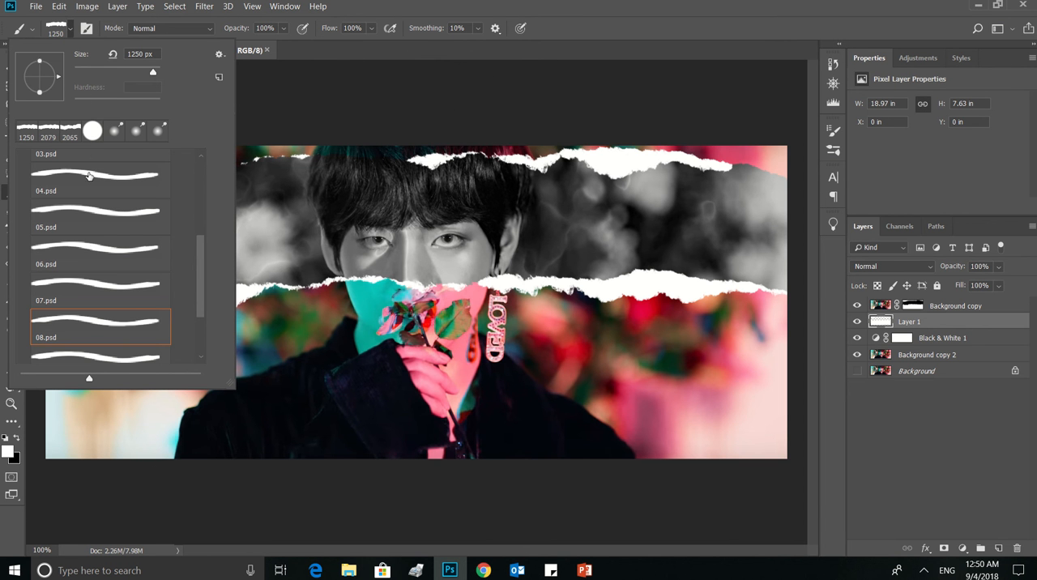
click(93, 245)
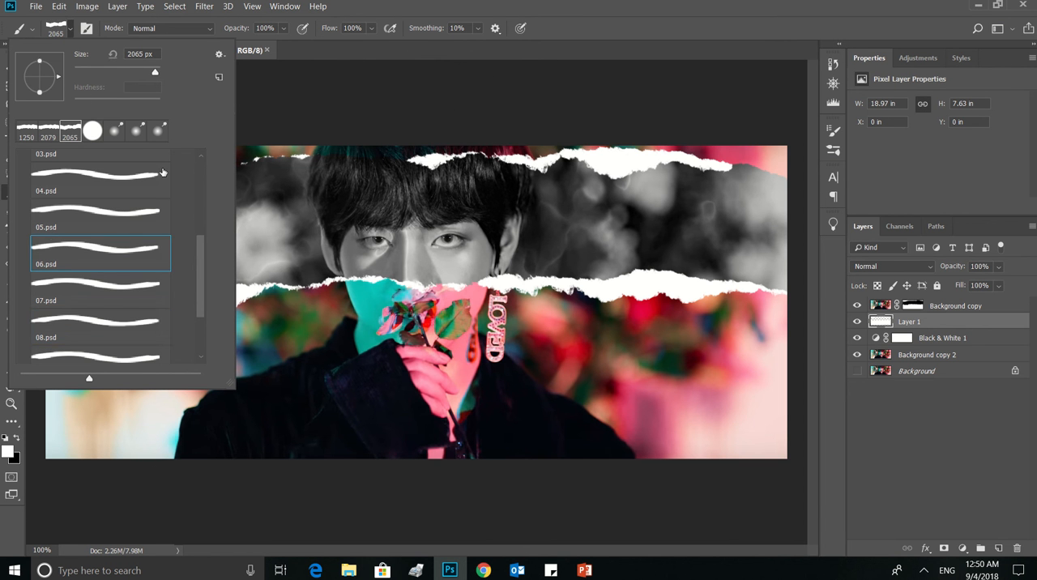
click(362, 48)
click(238, 112)
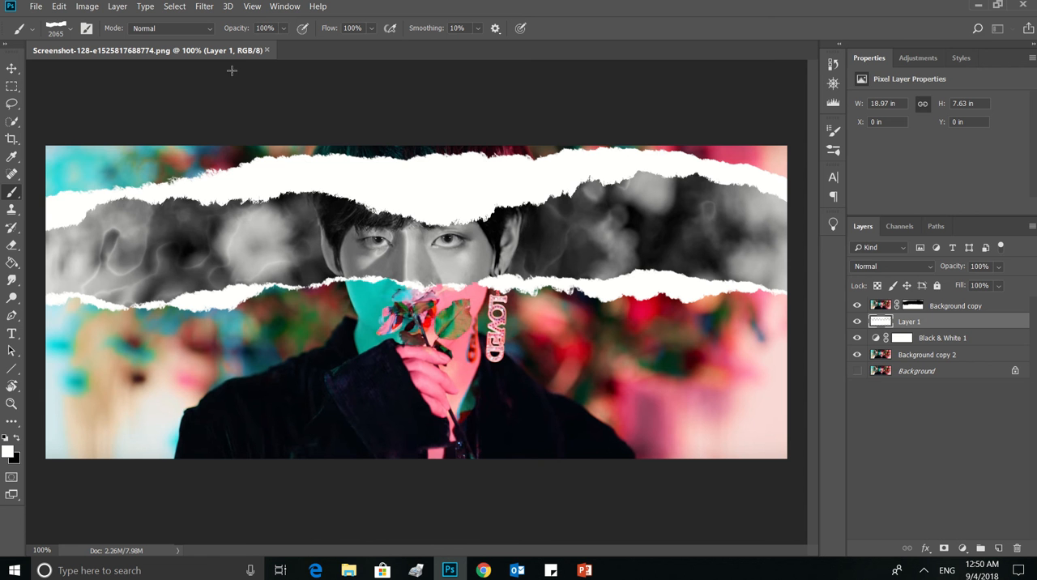
key(ctrl+z)
click(222, 90)
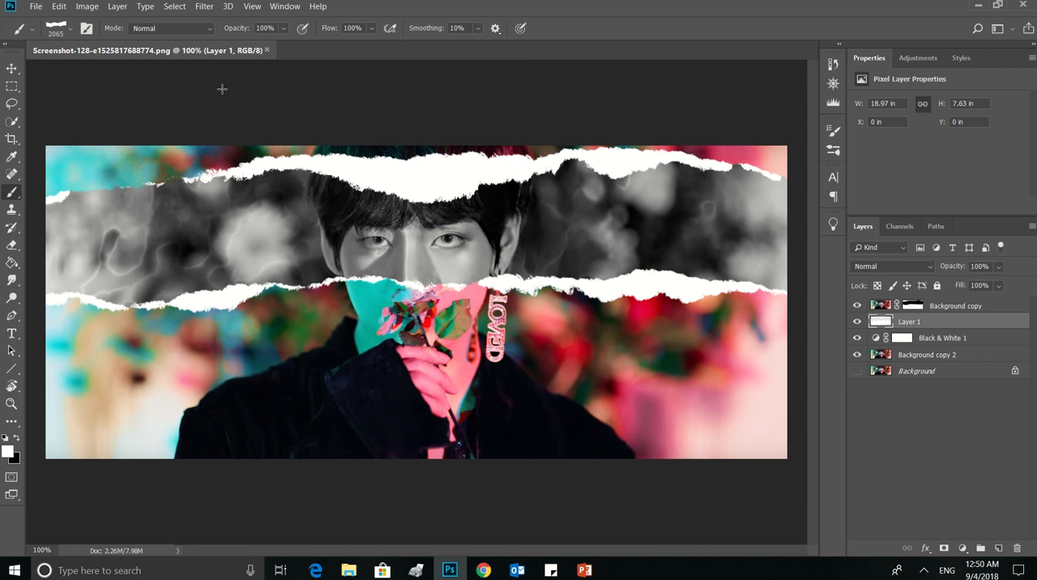
key(ctrl+z)
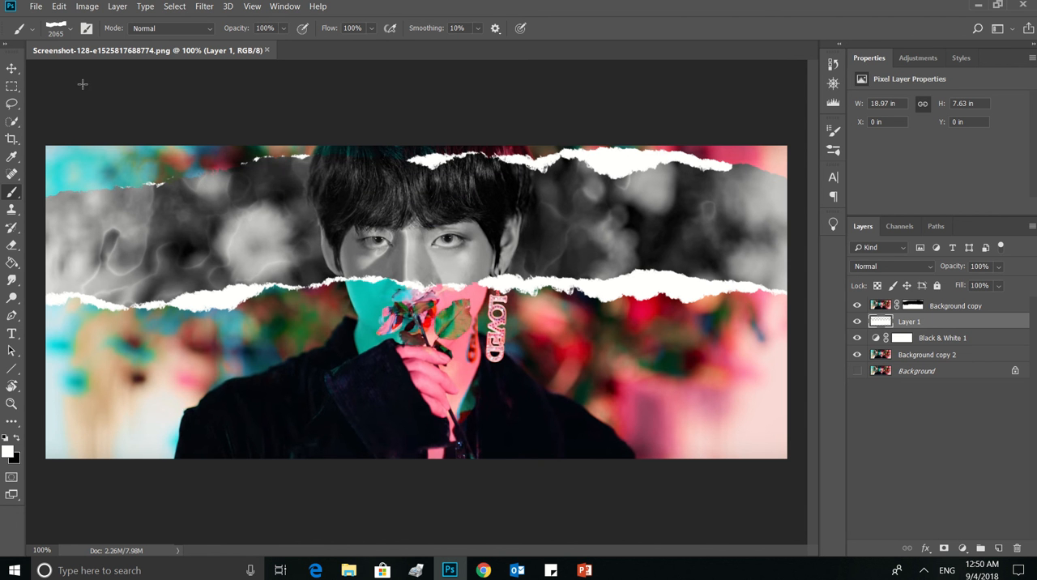
click(59, 96)
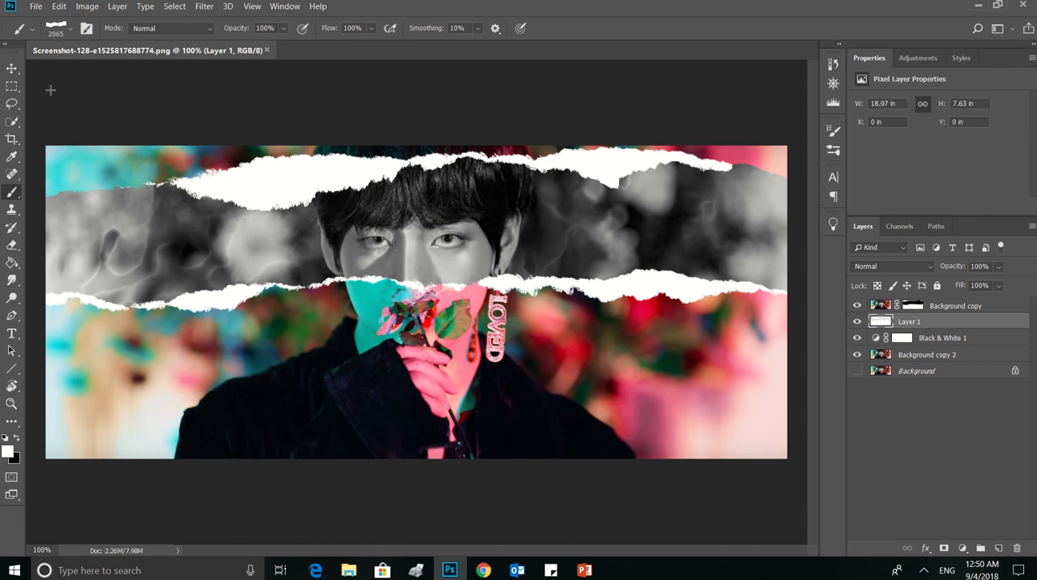
key(ctrl+z)
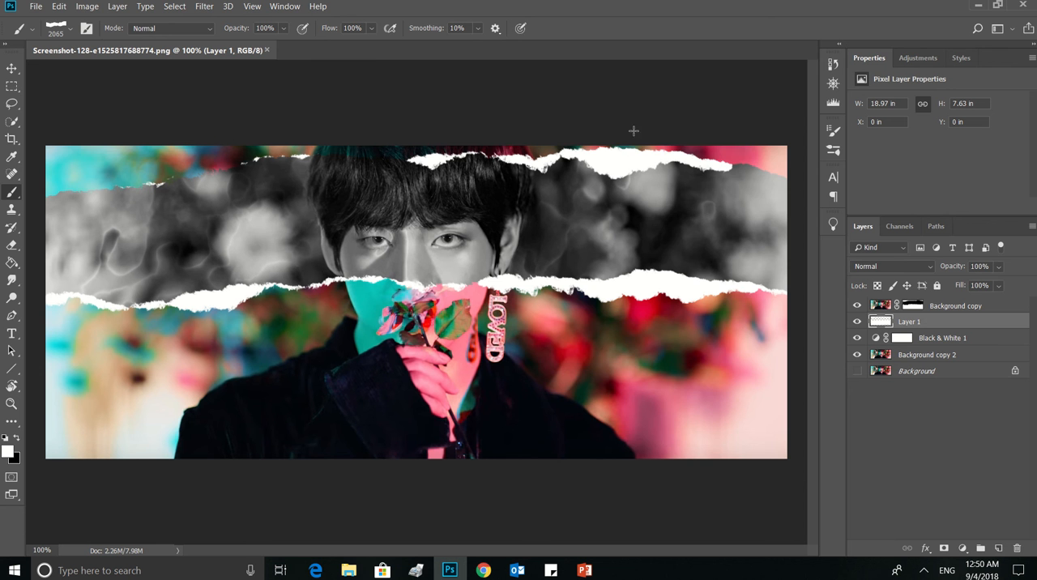
Stamp white torn paper along the strip's upper edge, at 187 px near the image's left border and 449 px beside the hair
click(833, 151)
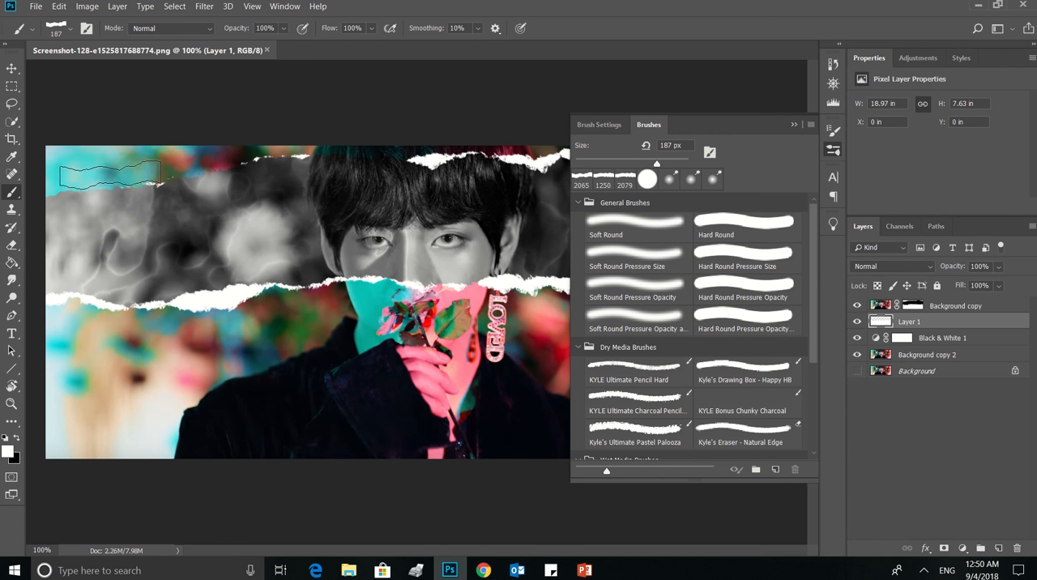
drag(83, 186, 120, 182)
key(ctrl+z)
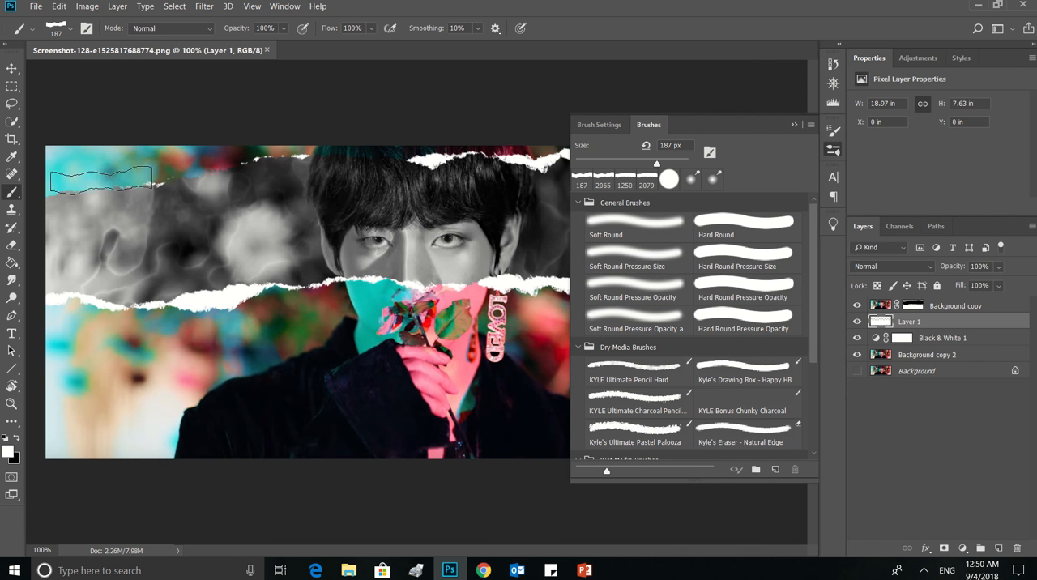
click(77, 188)
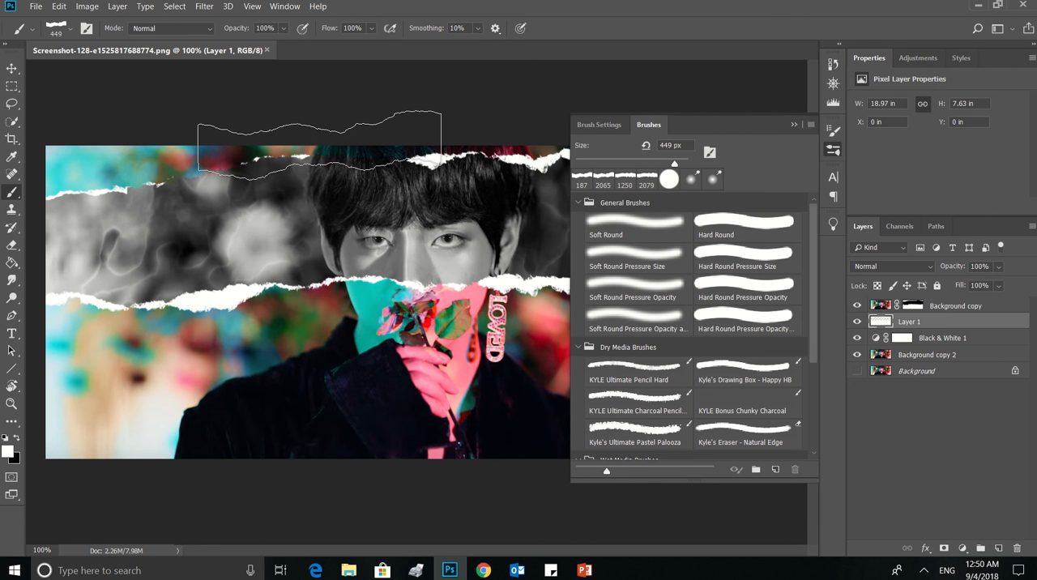
click(319, 140)
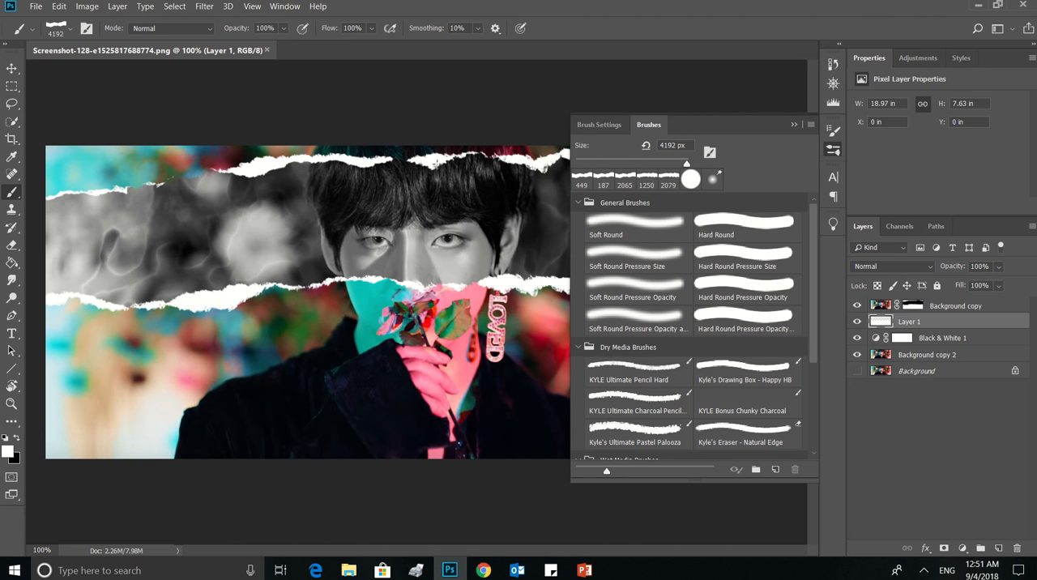
Fill the remaining gaps in the upper white edge, using brush size 1228 px on the left half and 305 px at the right end
click(139, 130)
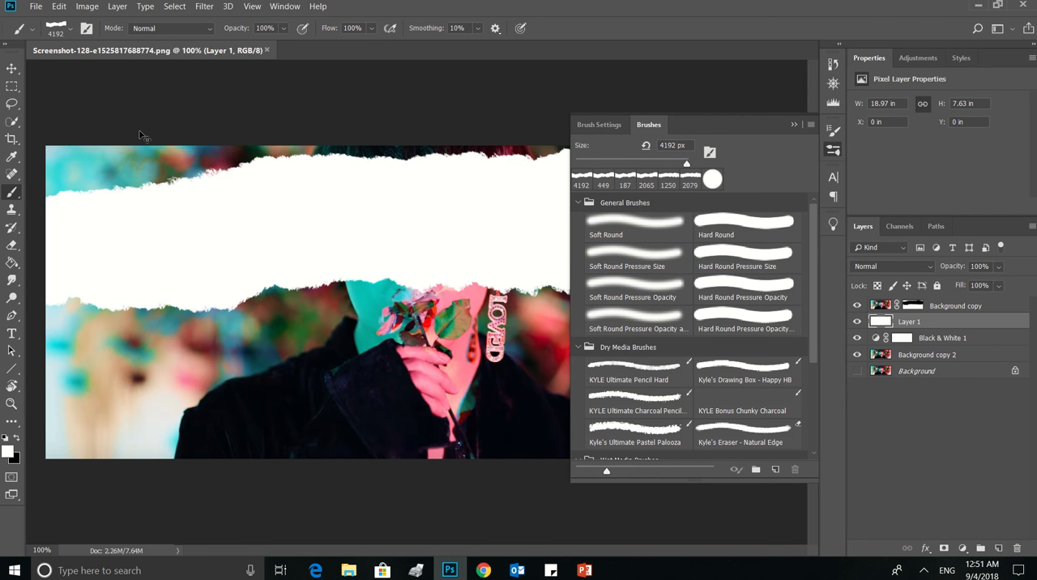
click(147, 67)
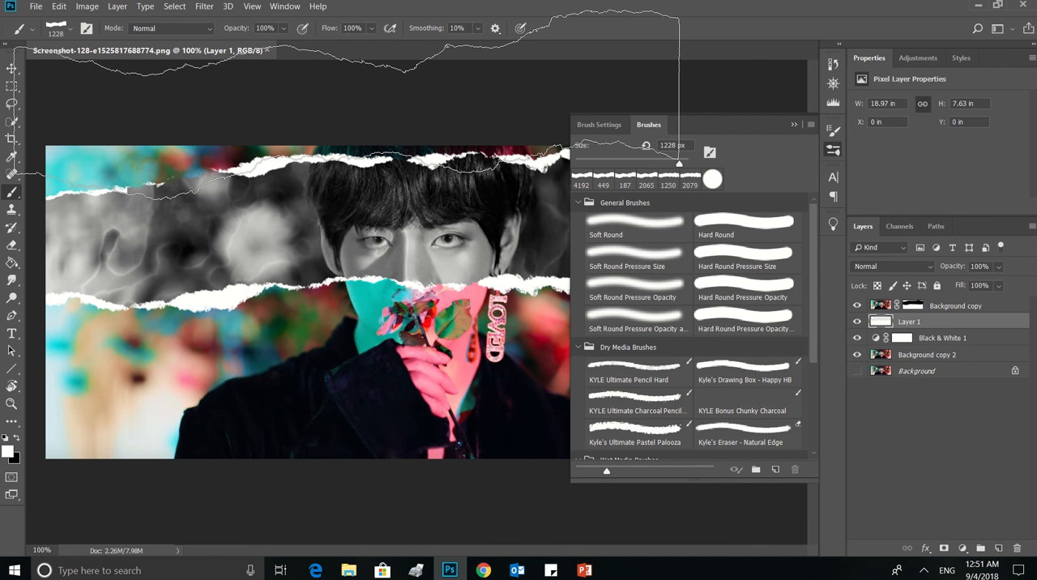
click(347, 103)
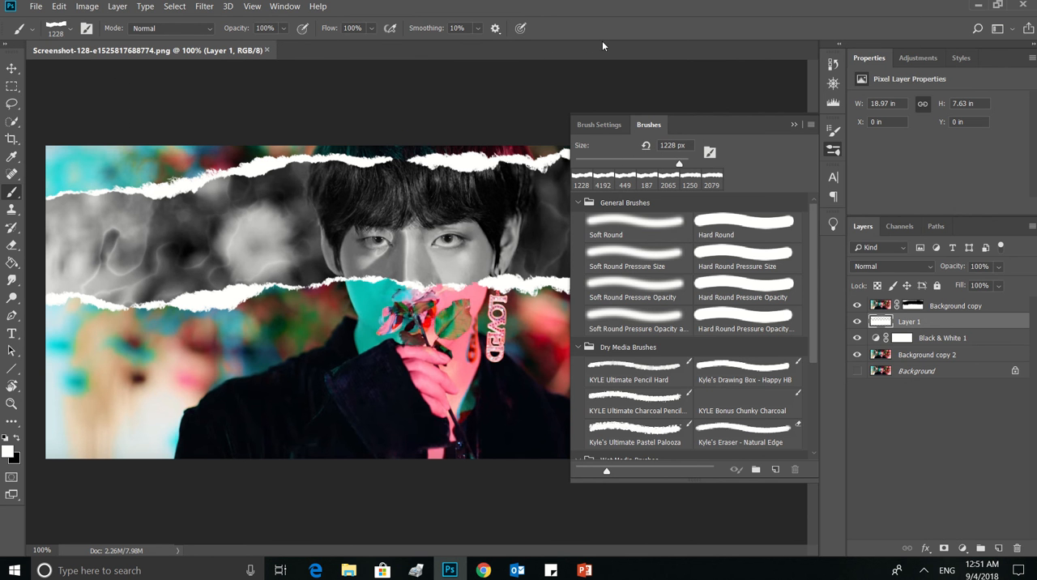
click(826, 151)
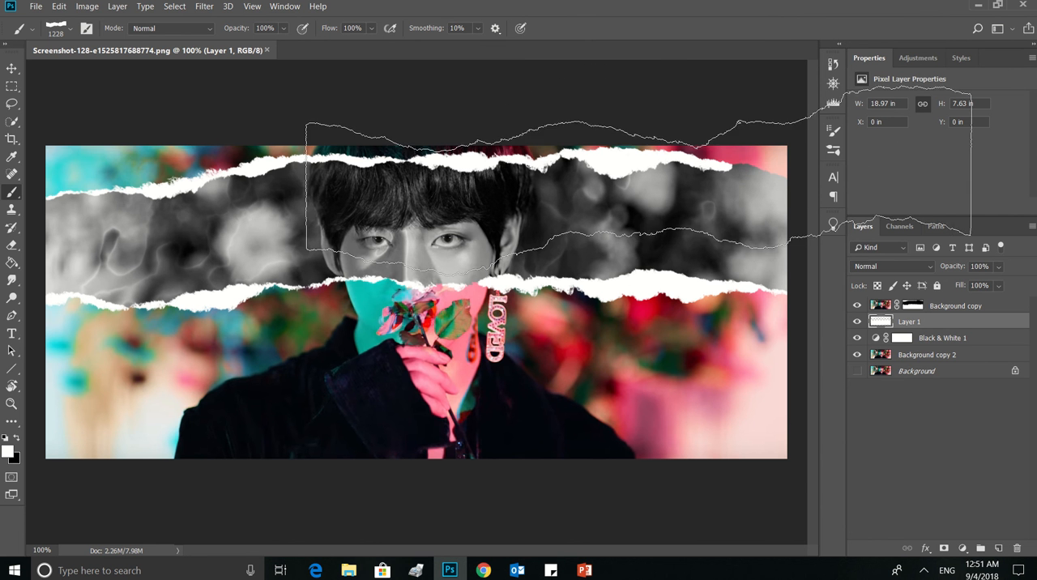
click(828, 149)
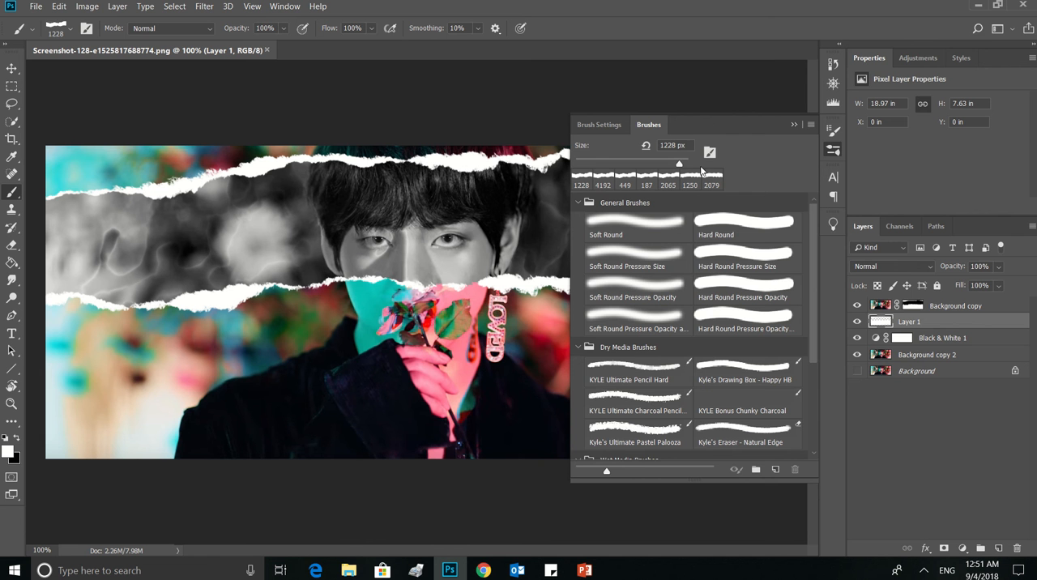
click(834, 150)
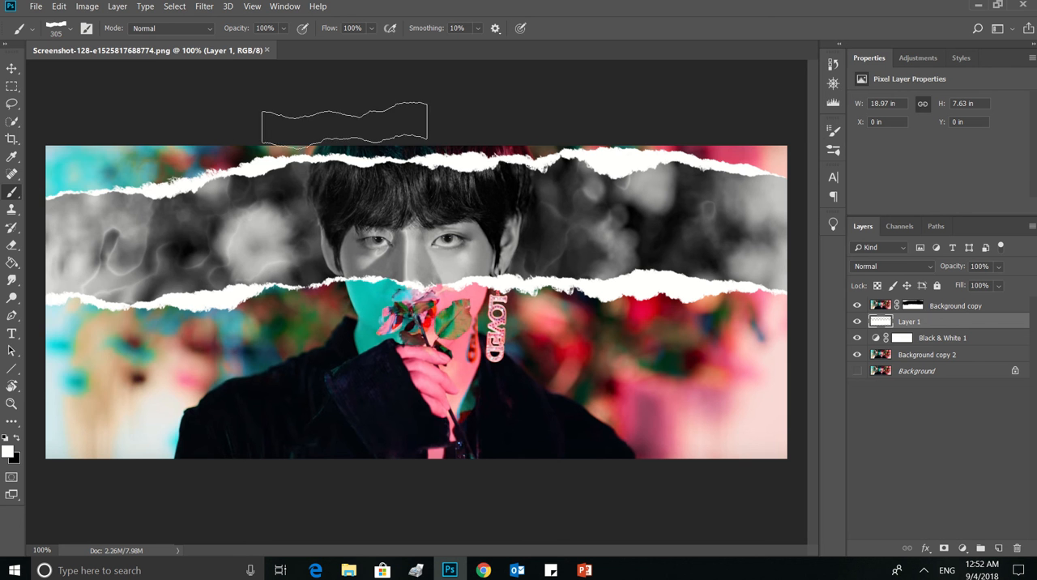
Switch to the torn-paper brush 05.psd and set its size to 192 px
click(60, 32)
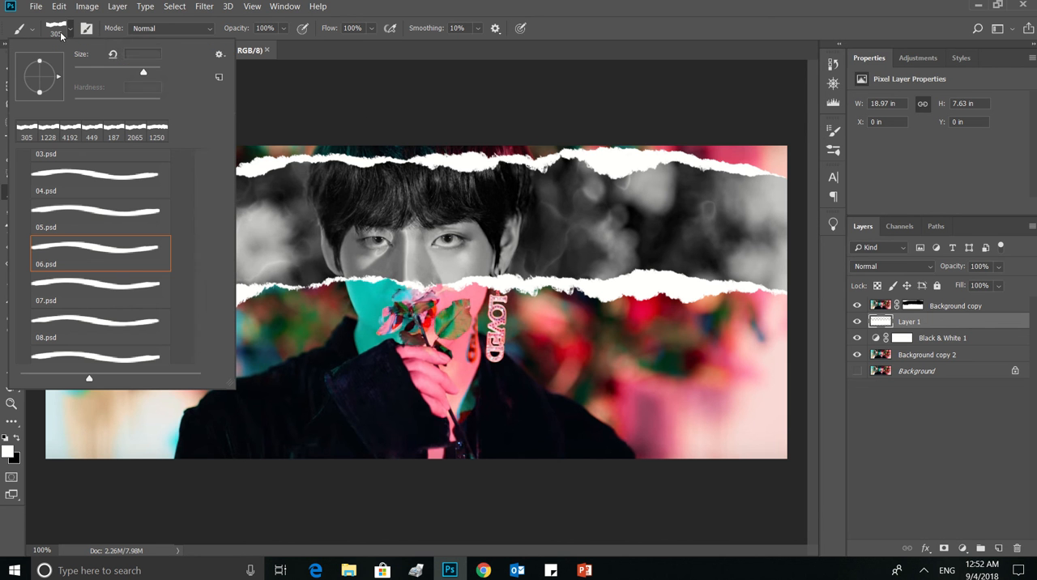
click(95, 212)
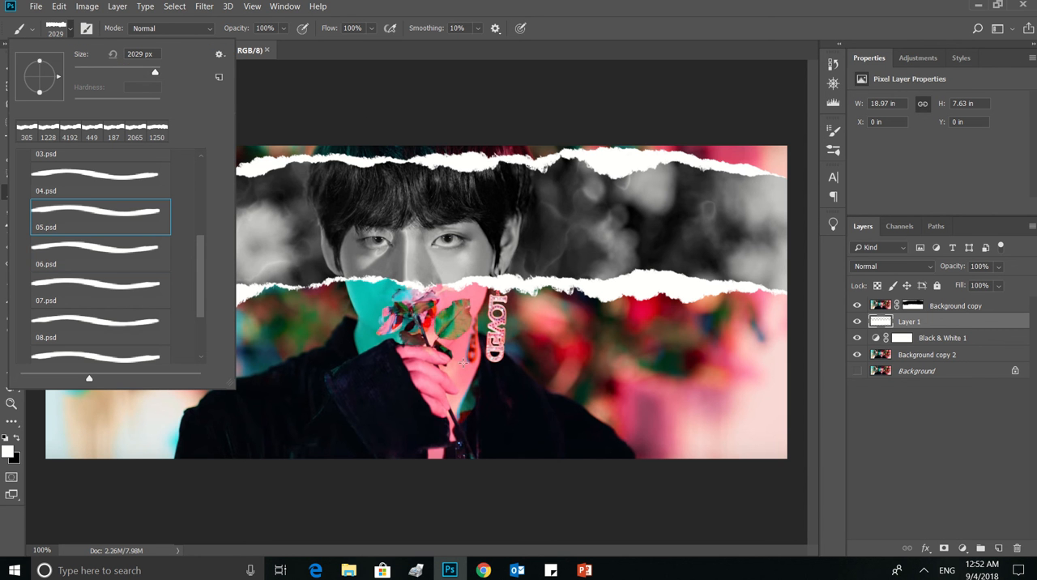
click(833, 152)
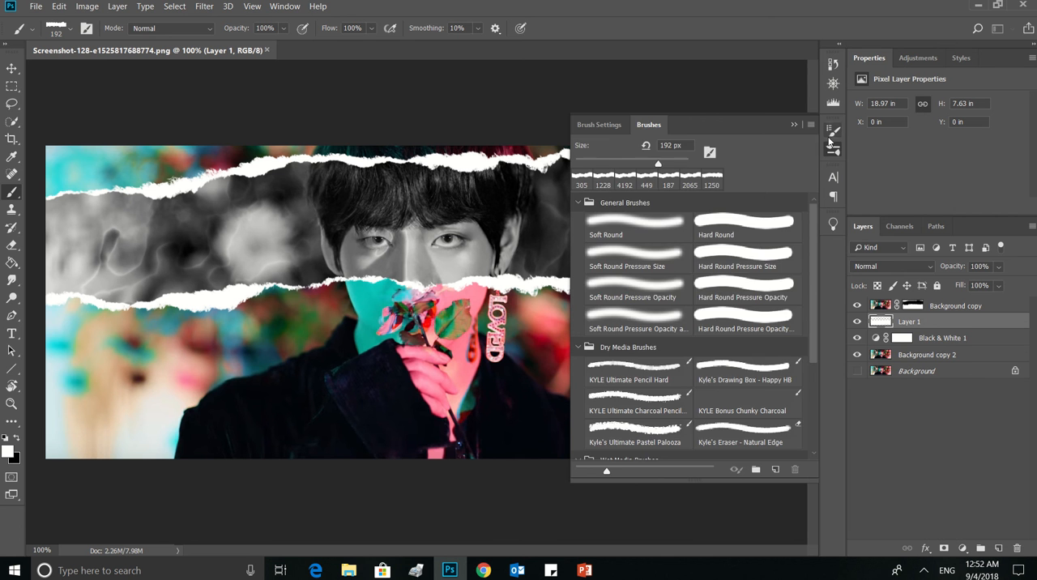
click(829, 140)
click(834, 148)
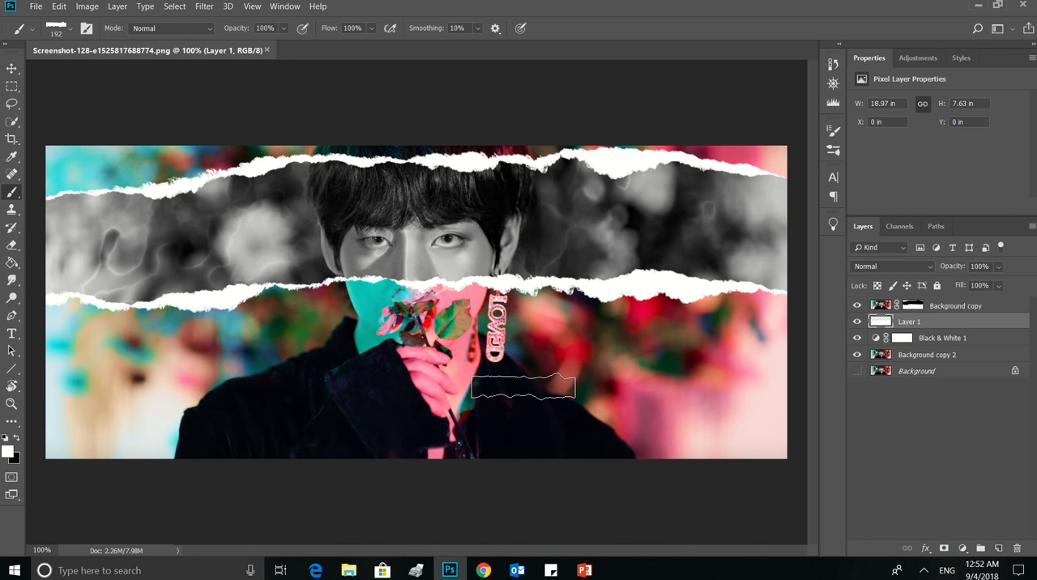
Show the Background layer and merge Background copy down into Layer 1
click(961, 308)
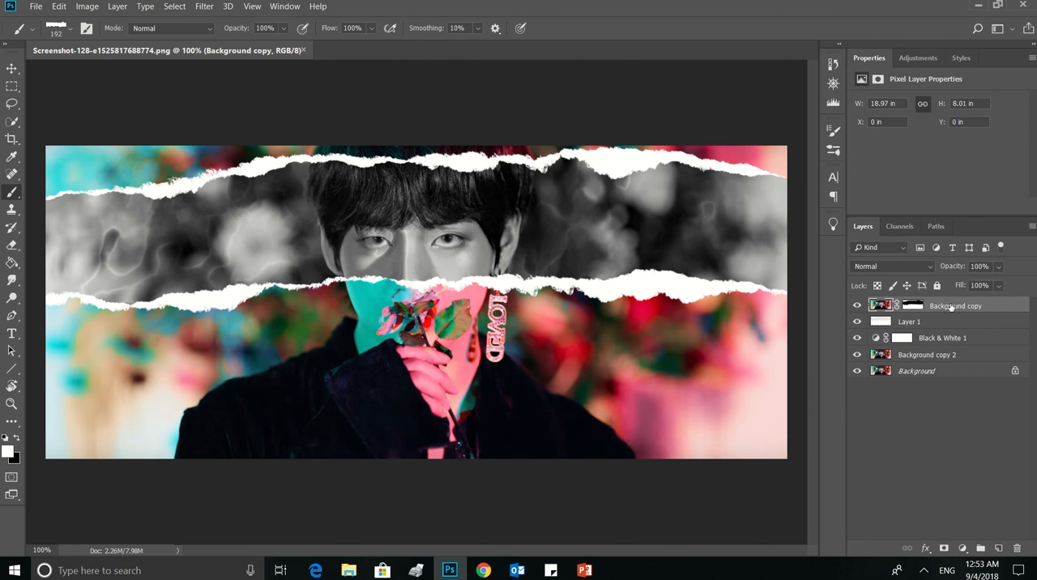
key(Delete)
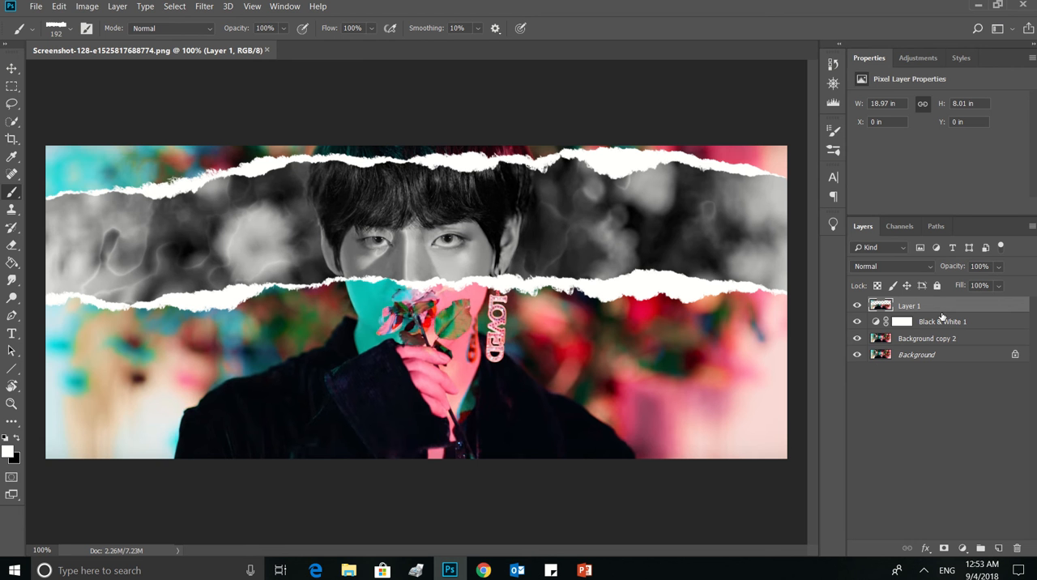
Darken the merged Layer 1 with a Levels adjustment, setting the midtone input level to 0.76
click(59, 8)
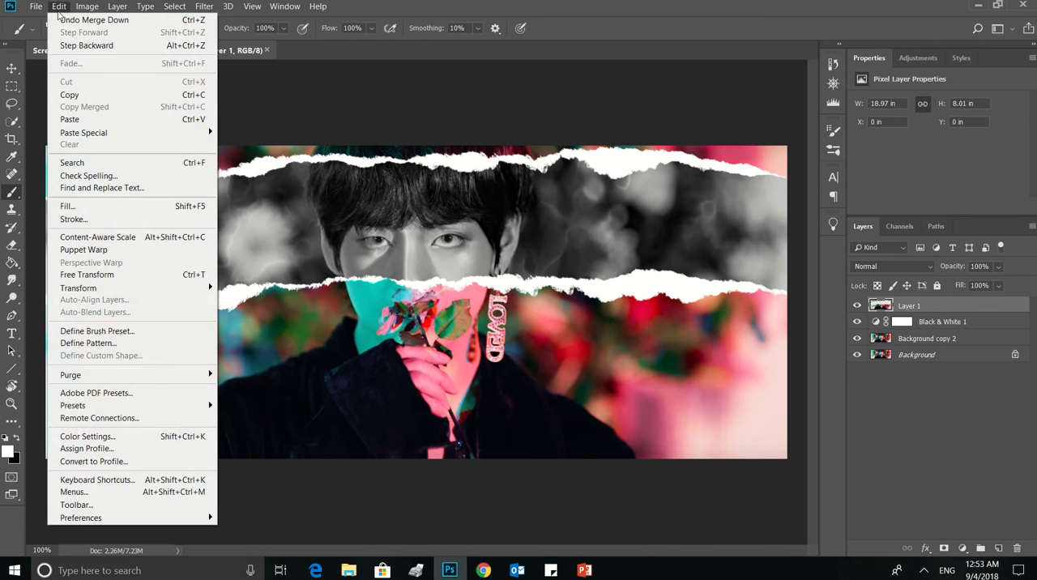
mouse_move(87, 9)
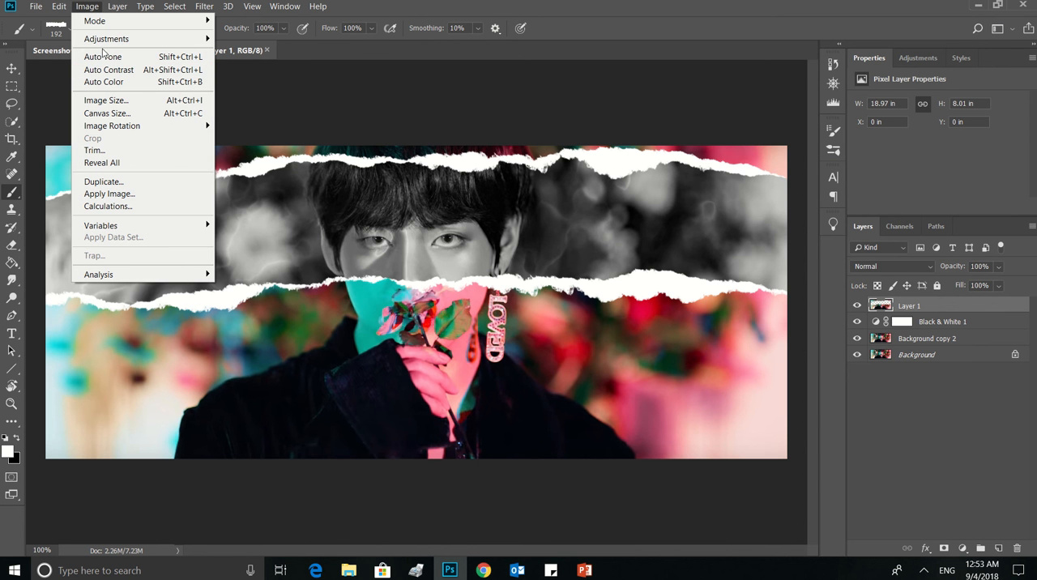
mouse_move(105, 40)
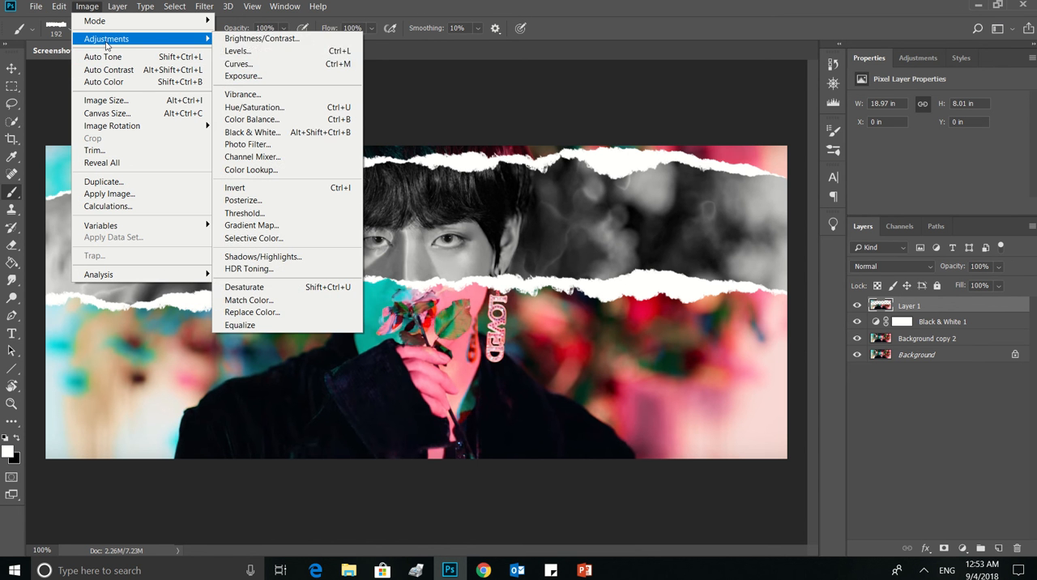
click(248, 53)
drag(689, 119, 789, 94)
drag(808, 233, 824, 236)
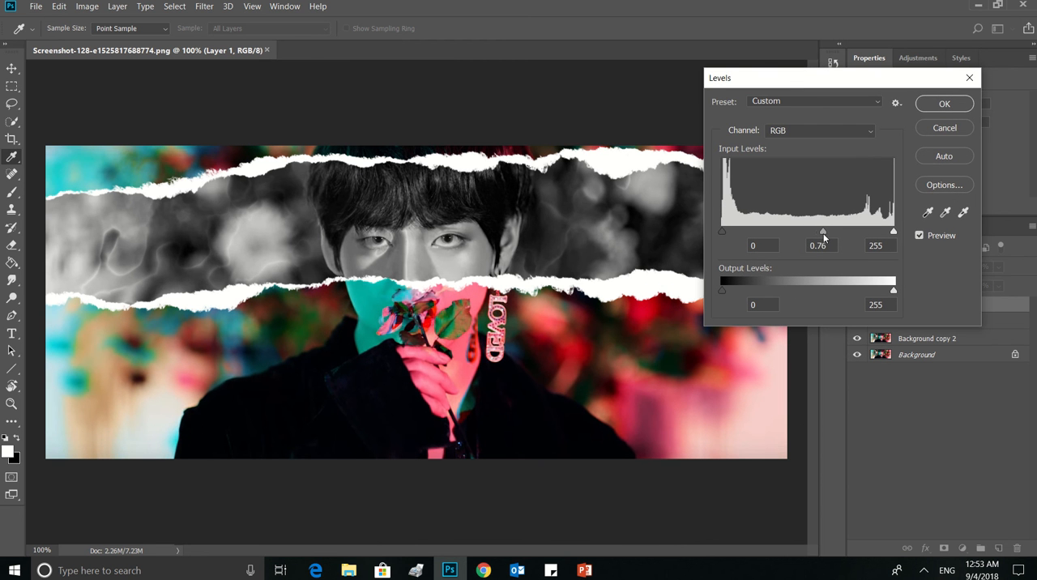
click(942, 106)
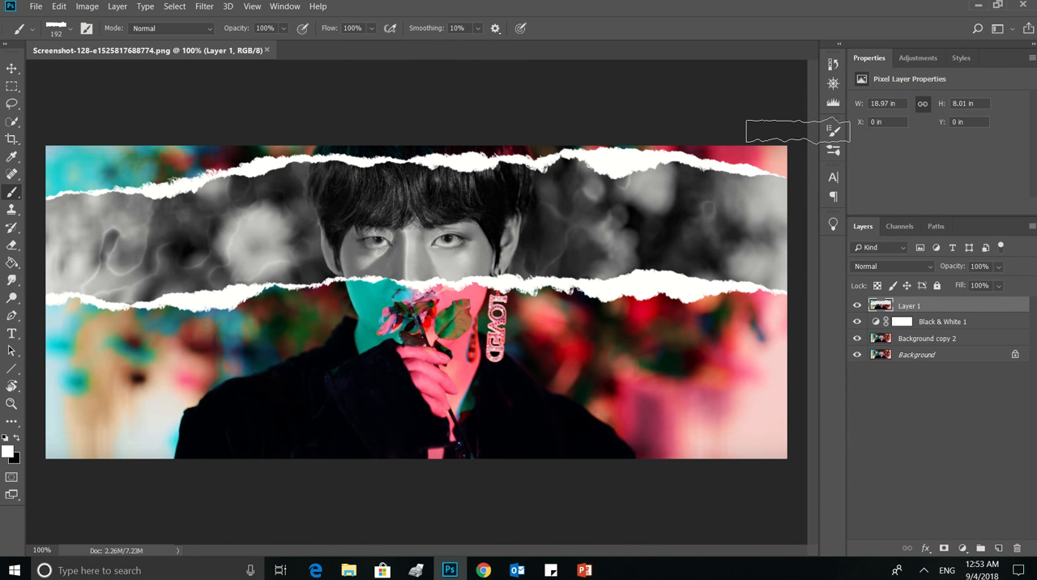